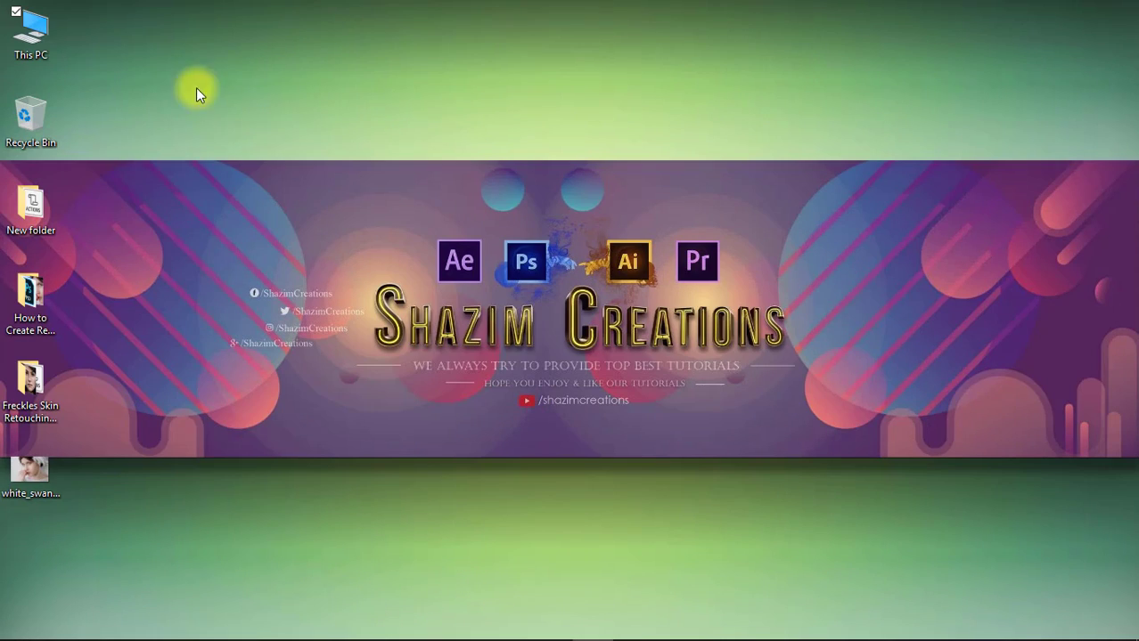
# Step: Switch to Photoshop and open the white_swan_6_by_kechake_stock-d3byq11 portrait image
pyautogui.moveTo(682, 635)
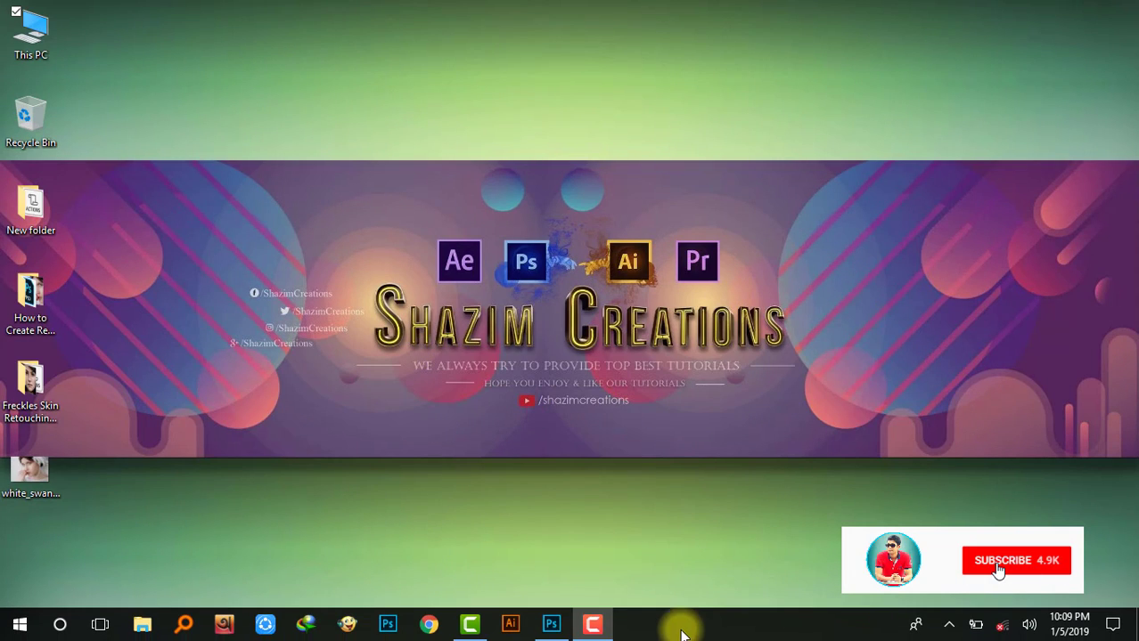
pyautogui.click(552, 624)
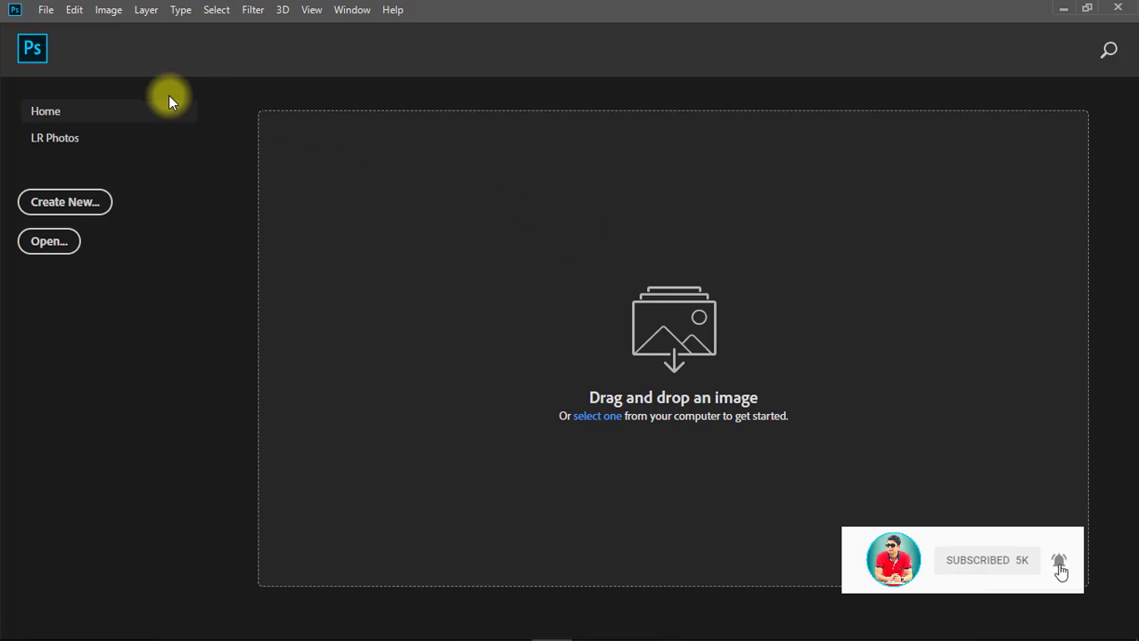
pyautogui.click(46, 9)
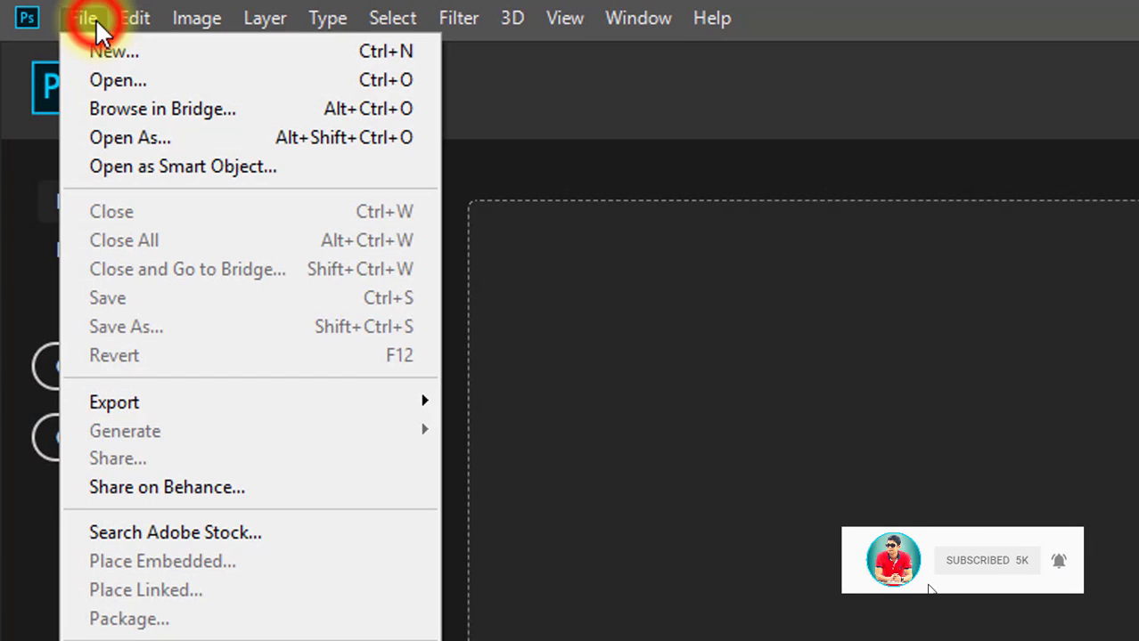
pyautogui.click(111, 77)
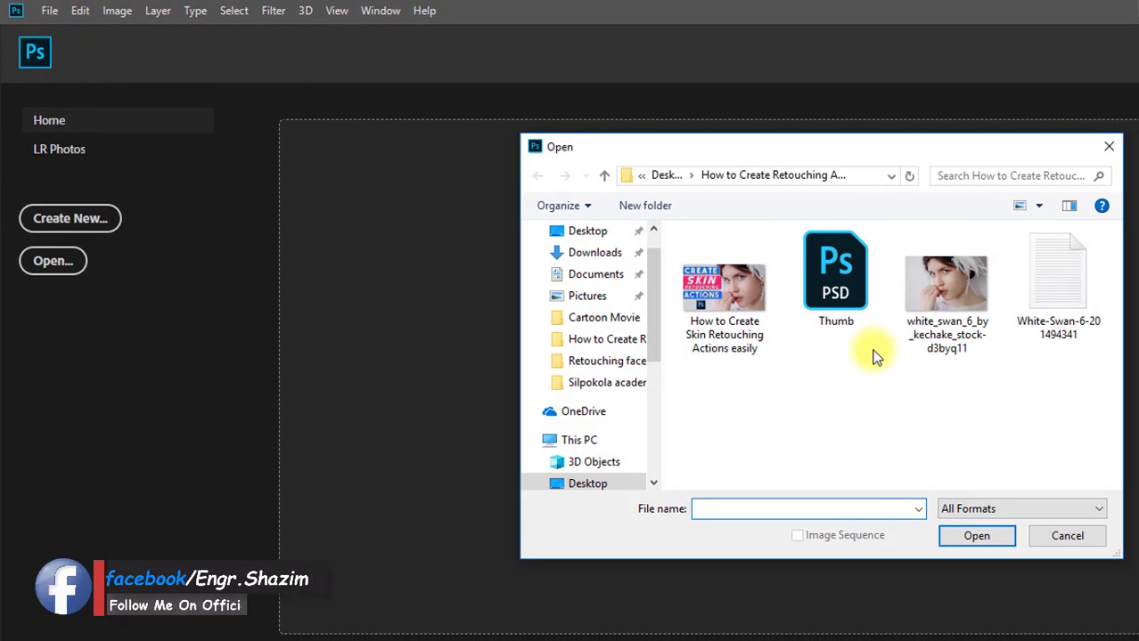
pyautogui.click(928, 290)
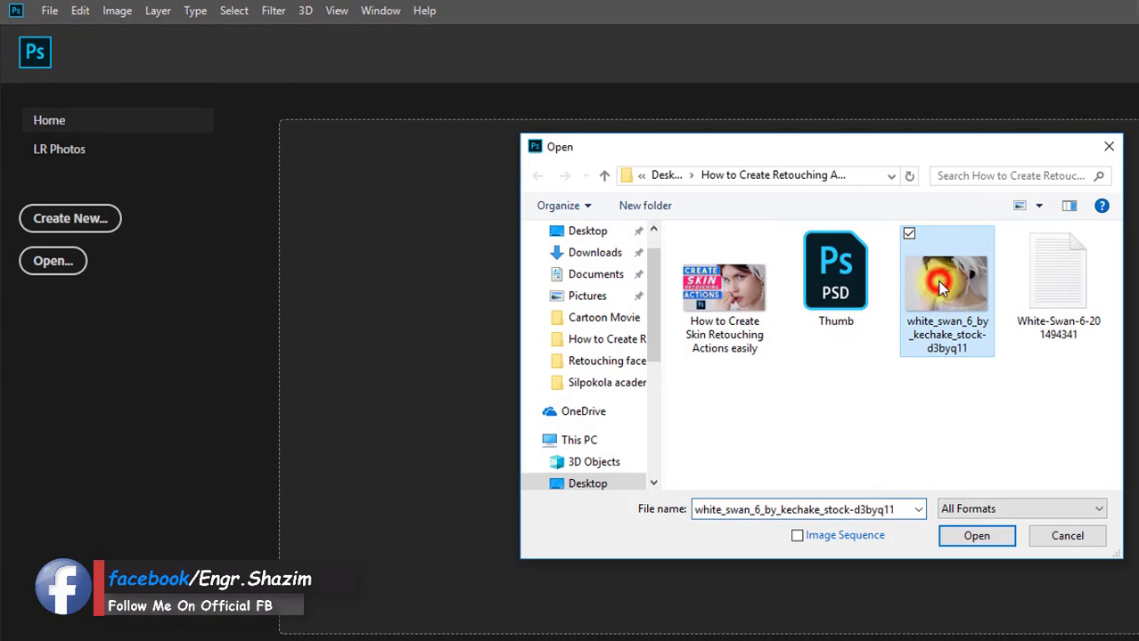
pyautogui.click(976, 536)
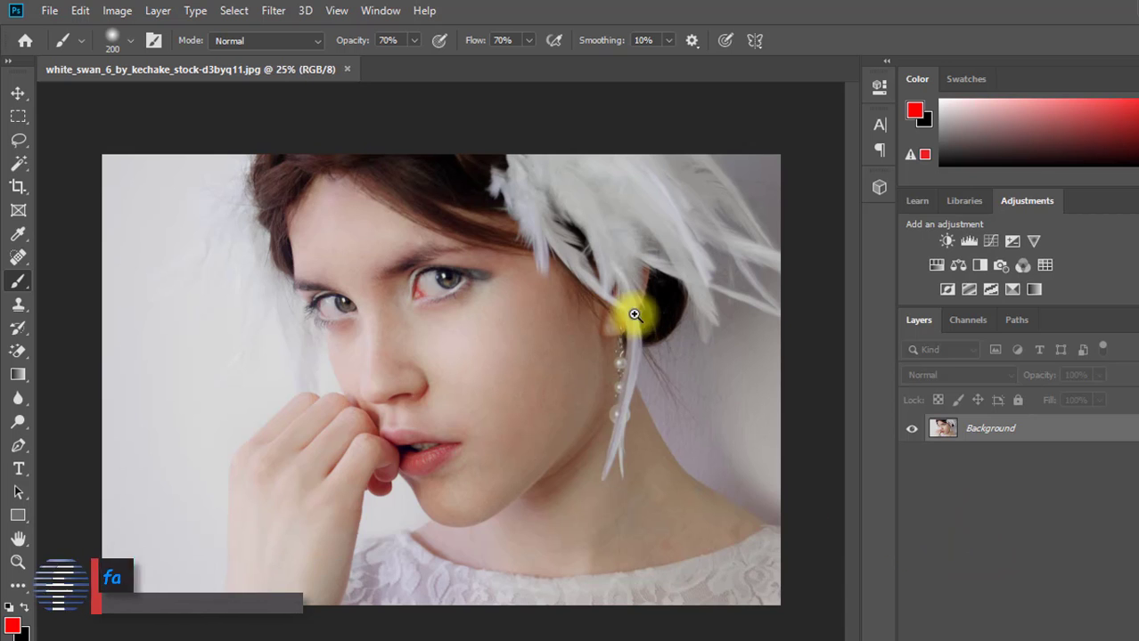
# Step: Show the Actions panel and activate the Move tool
pyautogui.moveTo(516, 336); pyautogui.dragTo(569, 330)
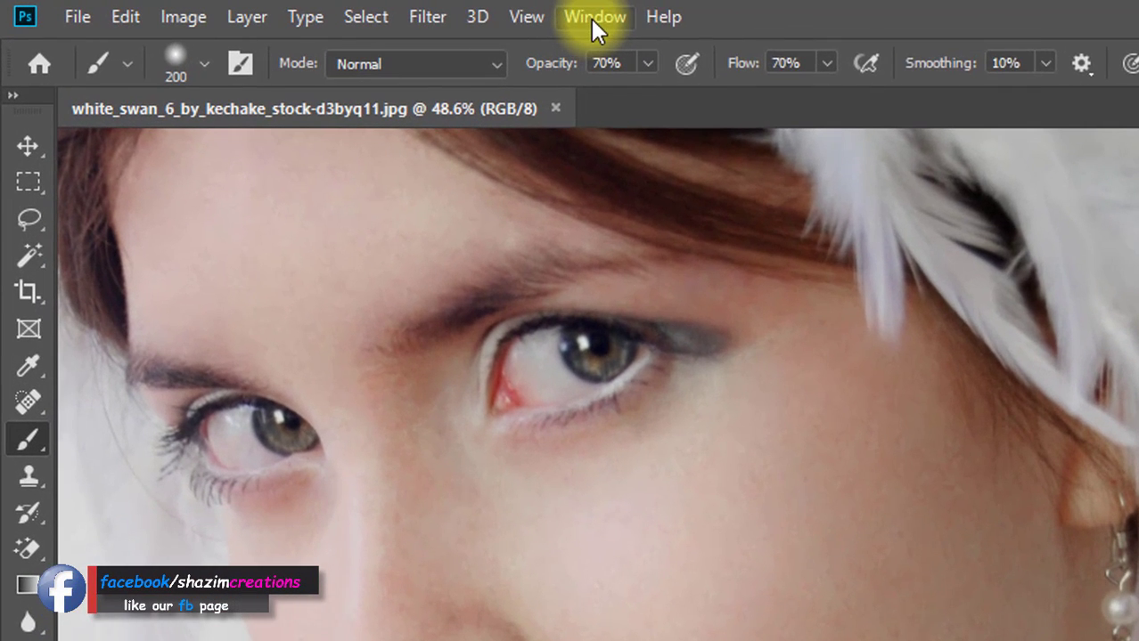
pyautogui.click(567, 17)
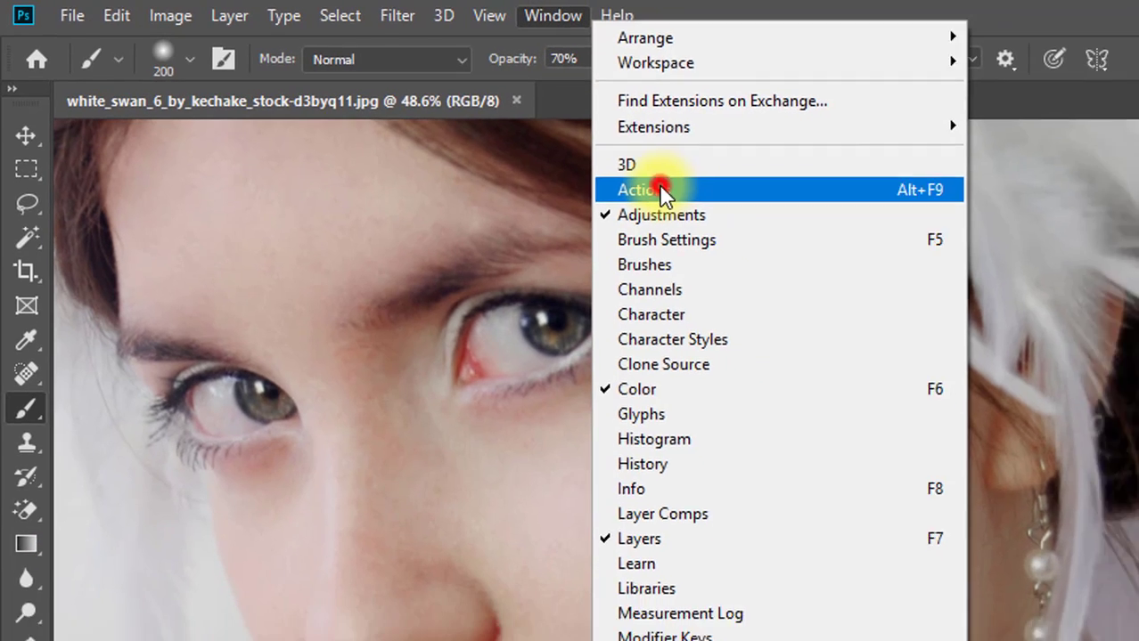
pyautogui.click(710, 201)
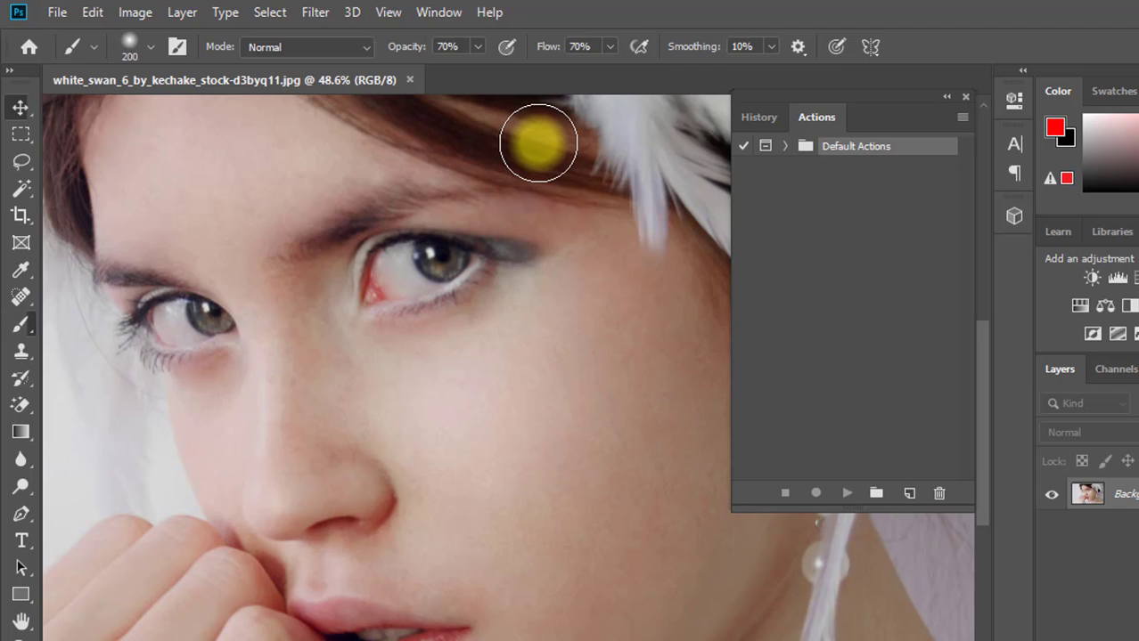
pyautogui.press('v')
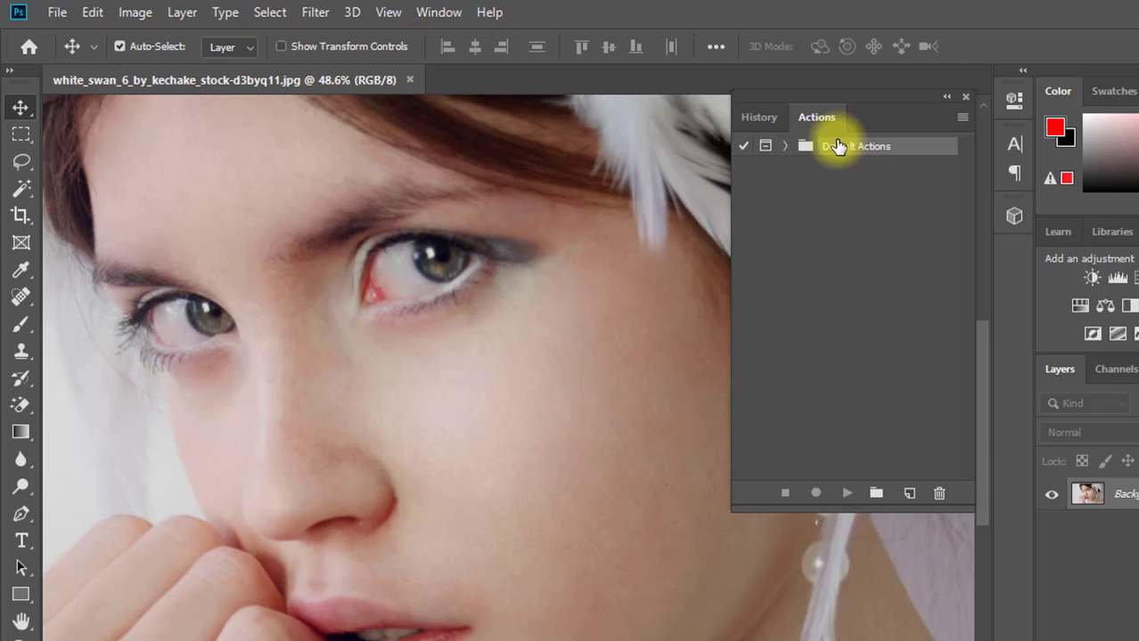
pyautogui.click(788, 147)
pyautogui.click(787, 148)
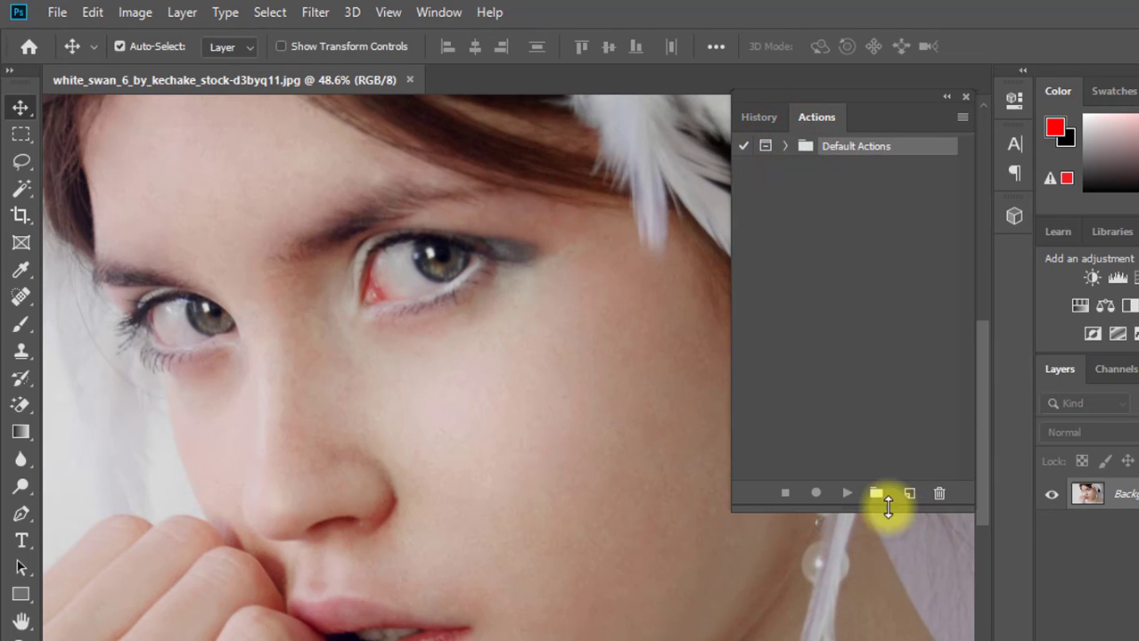
# Step: Create a new action set named "Skin Retouching Actions by Shazim Creations"
pyautogui.click(876, 494)
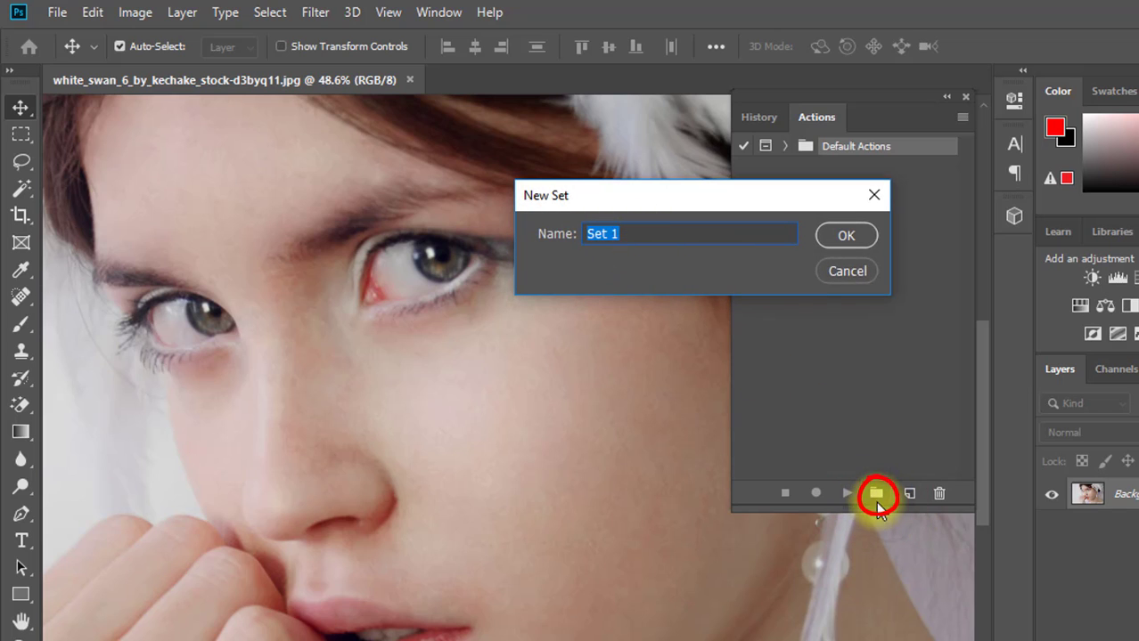
pyautogui.write('Ski')
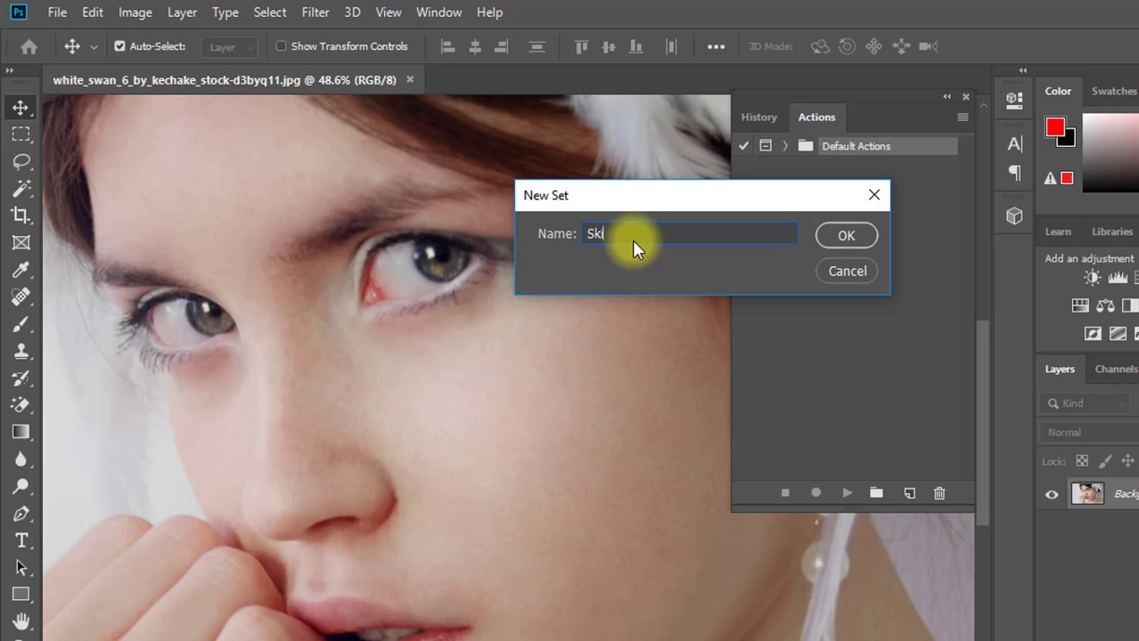
pyautogui.write('n Retouching Actions by Shazim C')
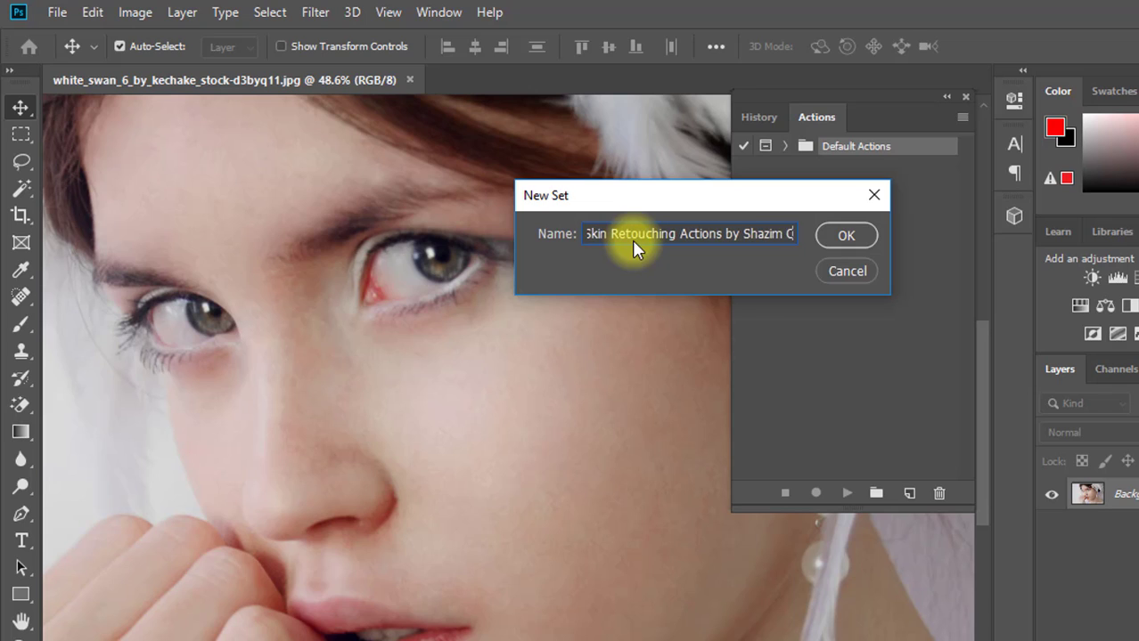
pyautogui.write('reations')
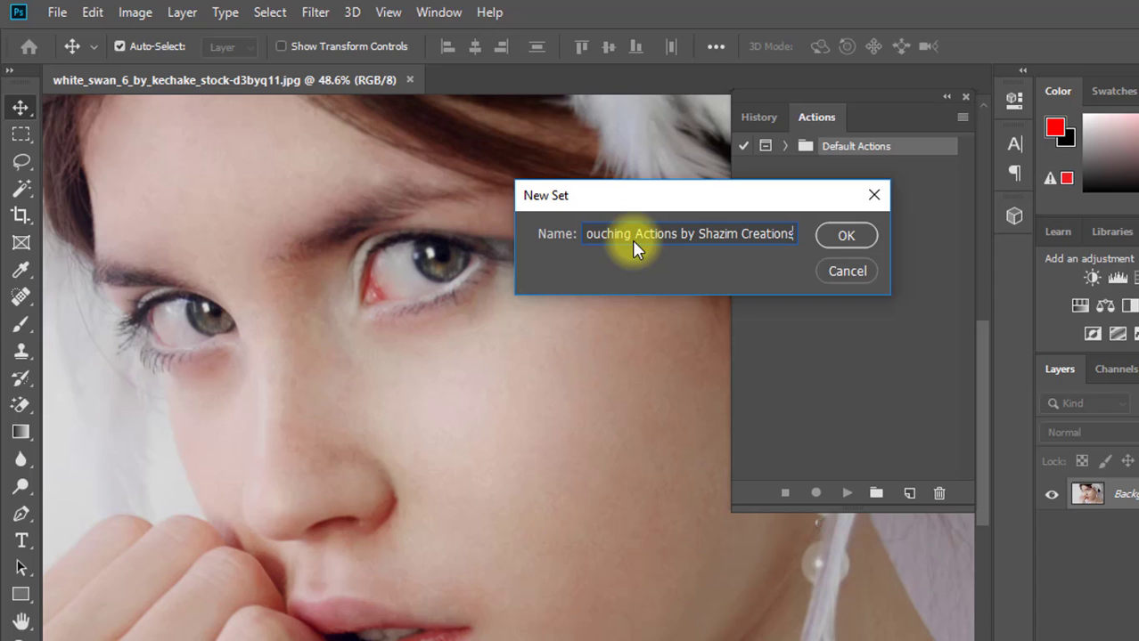
pyautogui.click(847, 236)
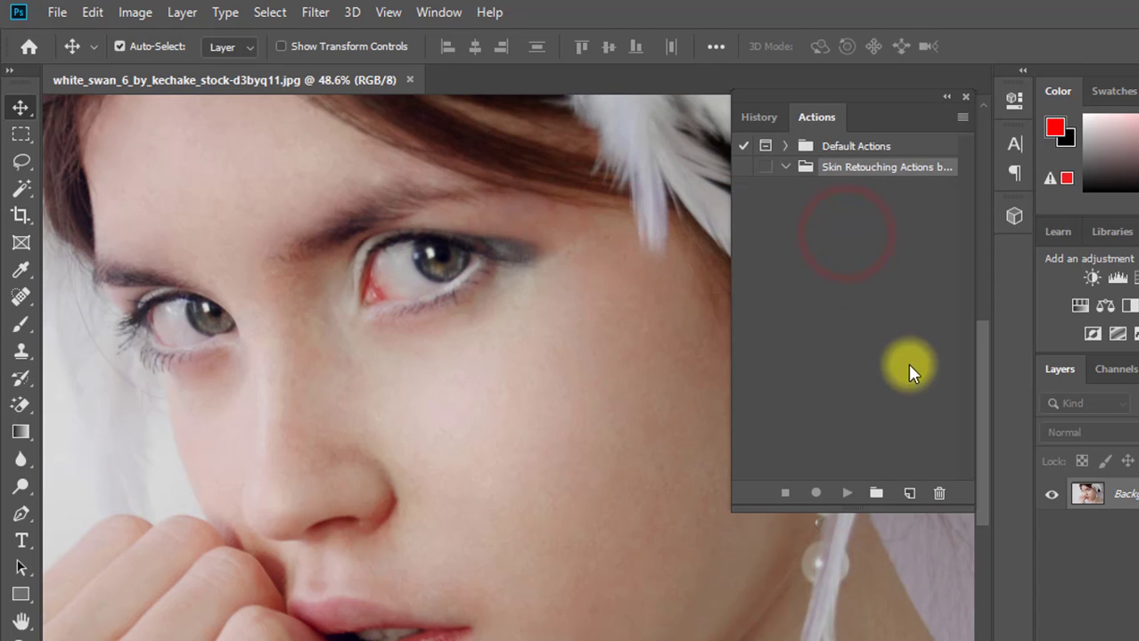
# Step: Add a new action named "Skin Retouching" to the new set and start recording it
pyautogui.click(908, 495)
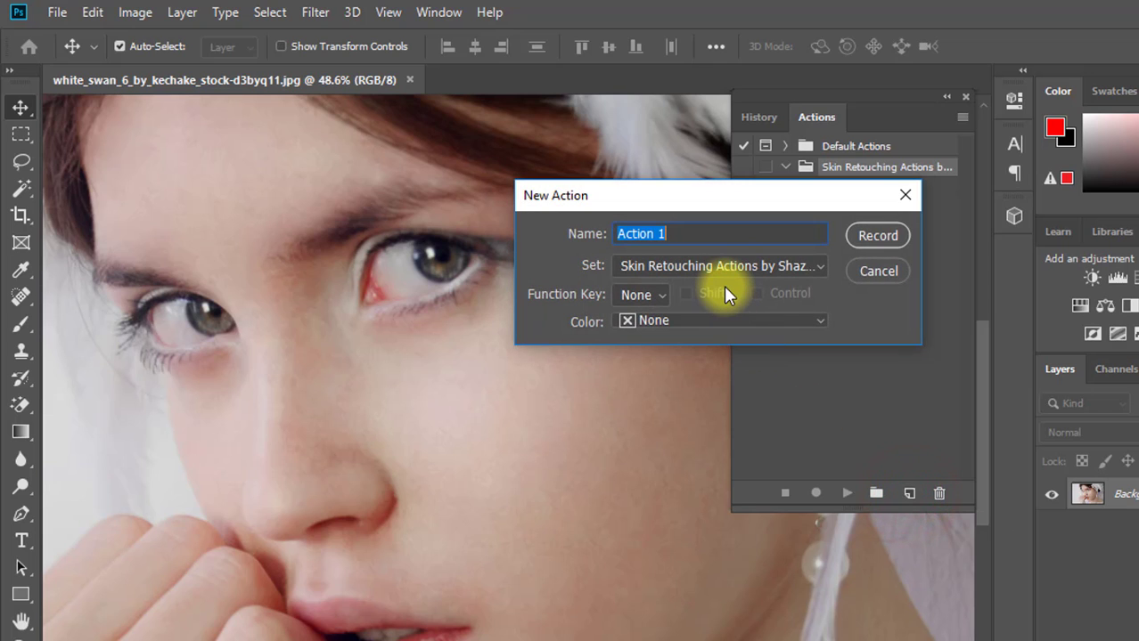
pyautogui.write('Skin Retouching')
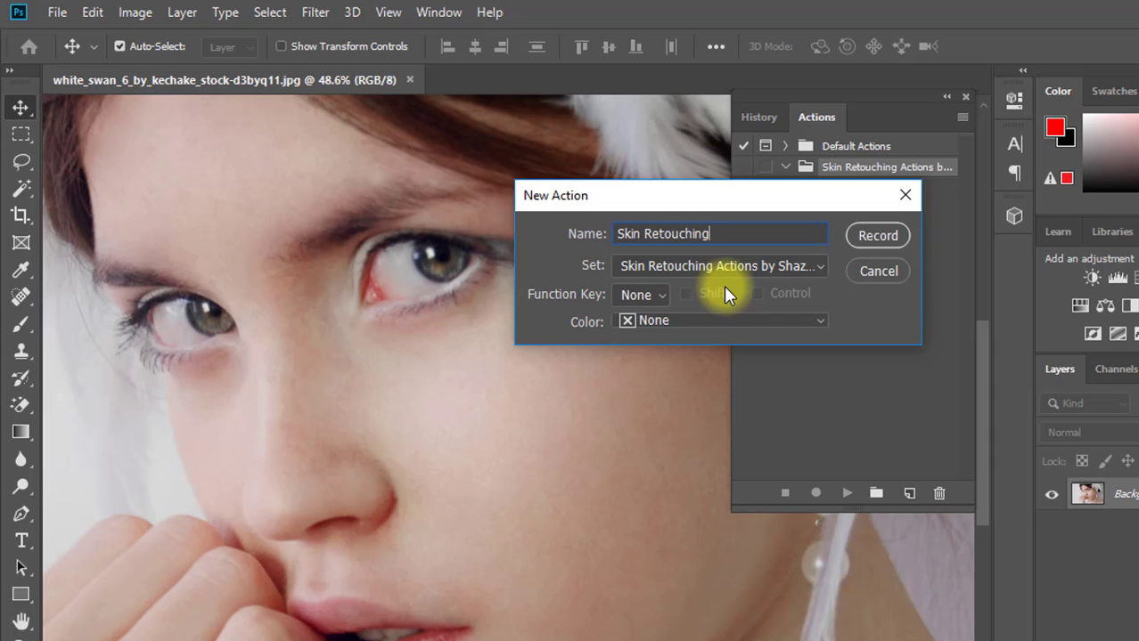
pyautogui.click(869, 237)
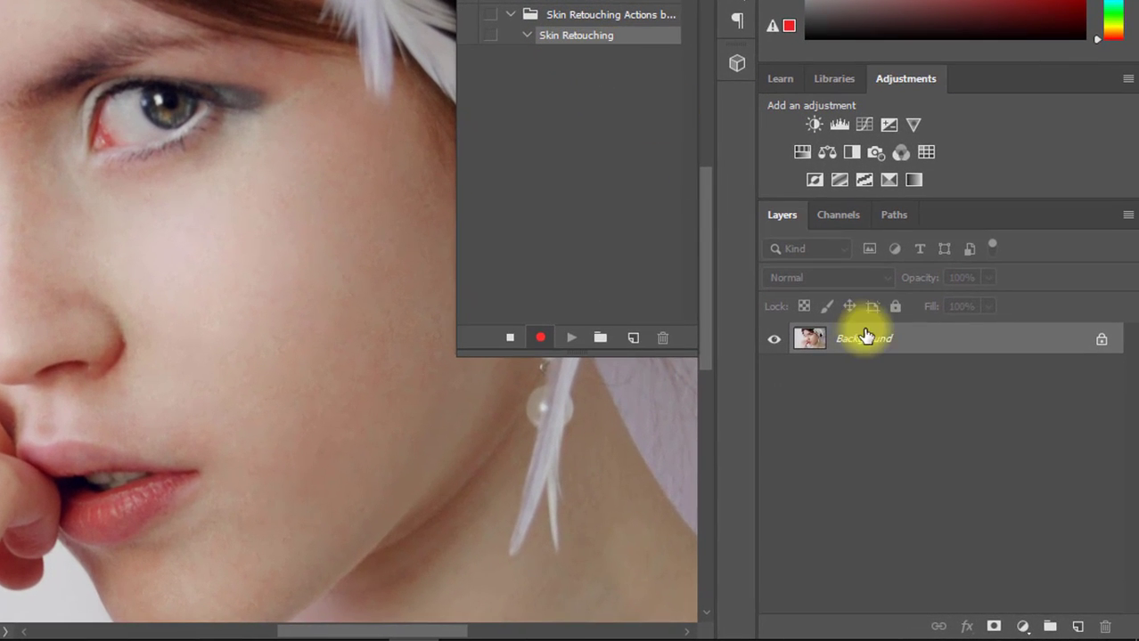
# Step: Duplicate the Background layer and duplicate the resulting copy once more
pyautogui.hotkey('ctrl', 'j')
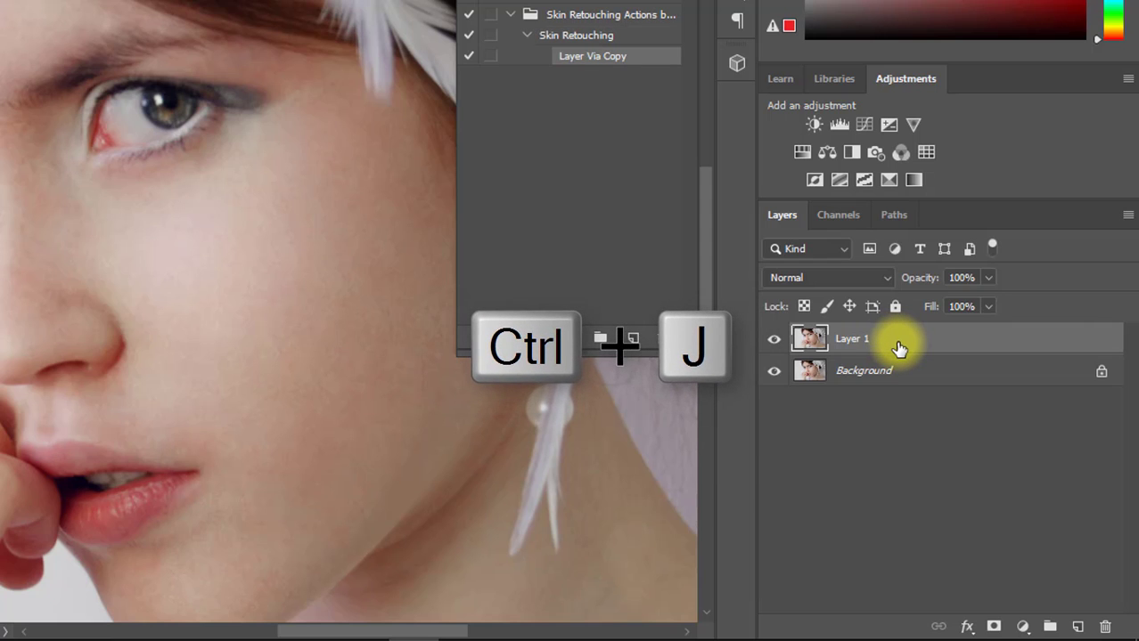
pyautogui.hotkey('ctrl', 'j')
# Step: Rename the lower layer copy "Softening" and convert it to a smart object
pyautogui.click(858, 372)
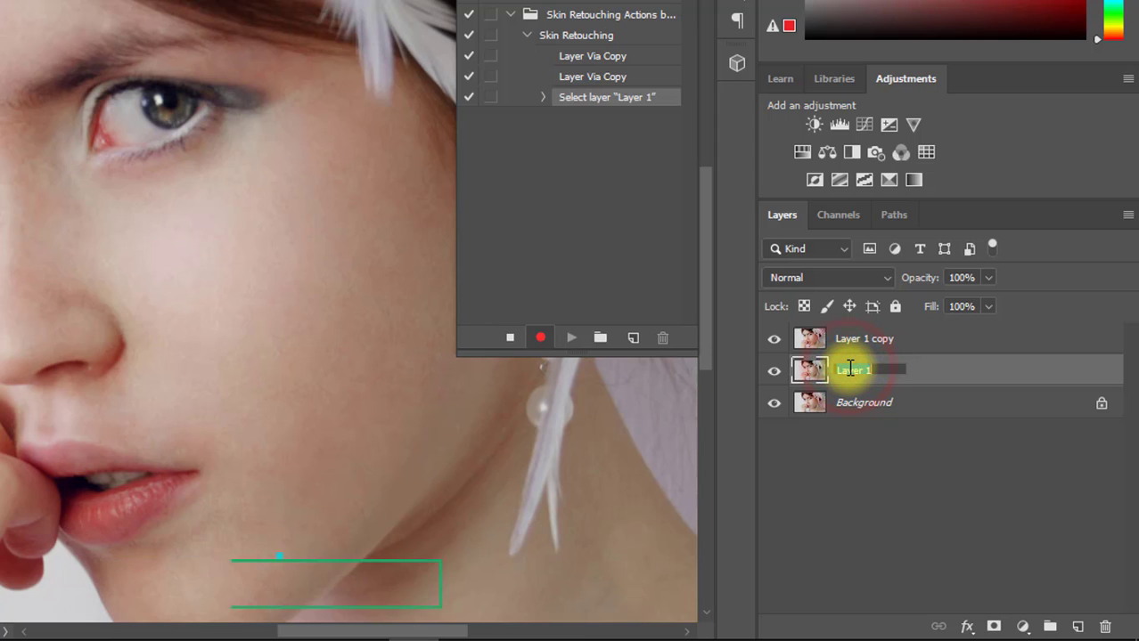
pyautogui.write('So')
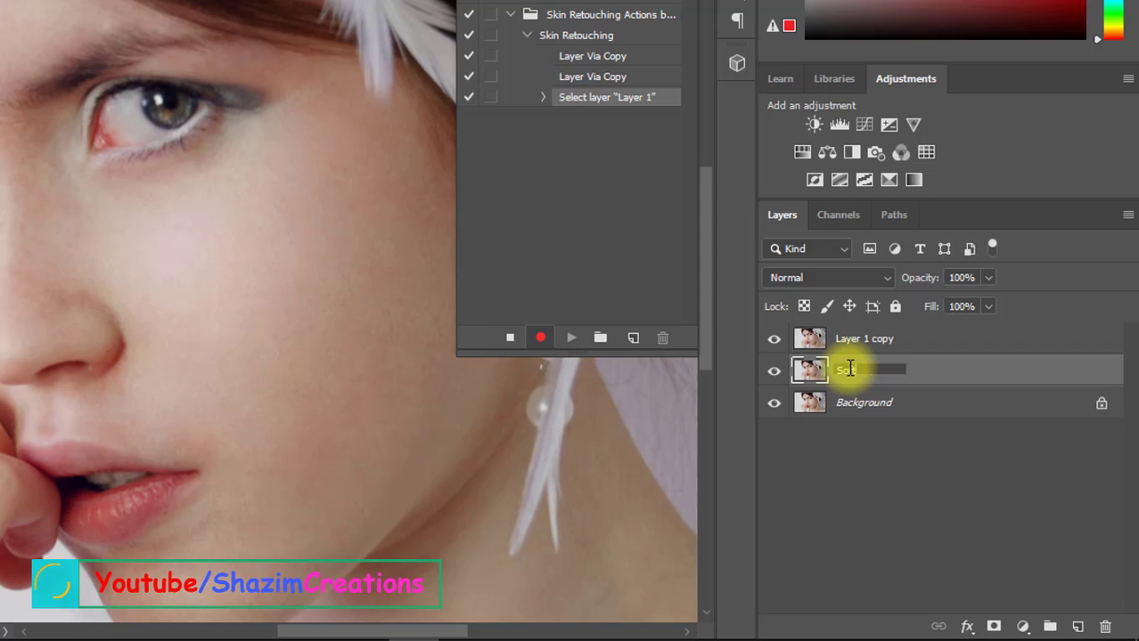
pyautogui.write('ften')
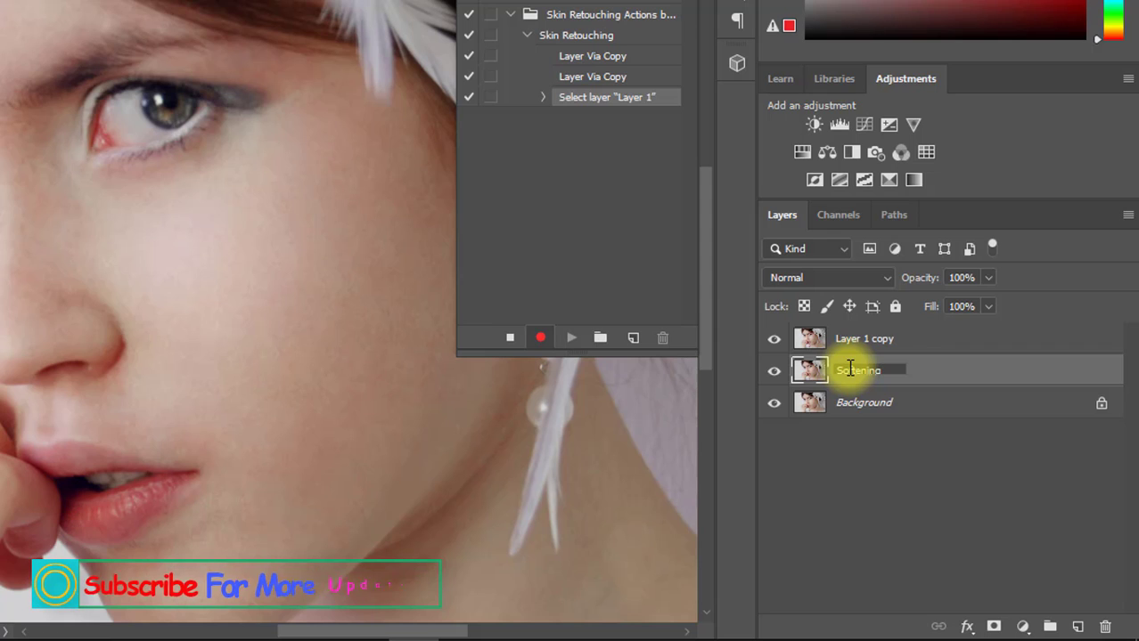
pyautogui.write('ing')
pyautogui.click(937, 369)
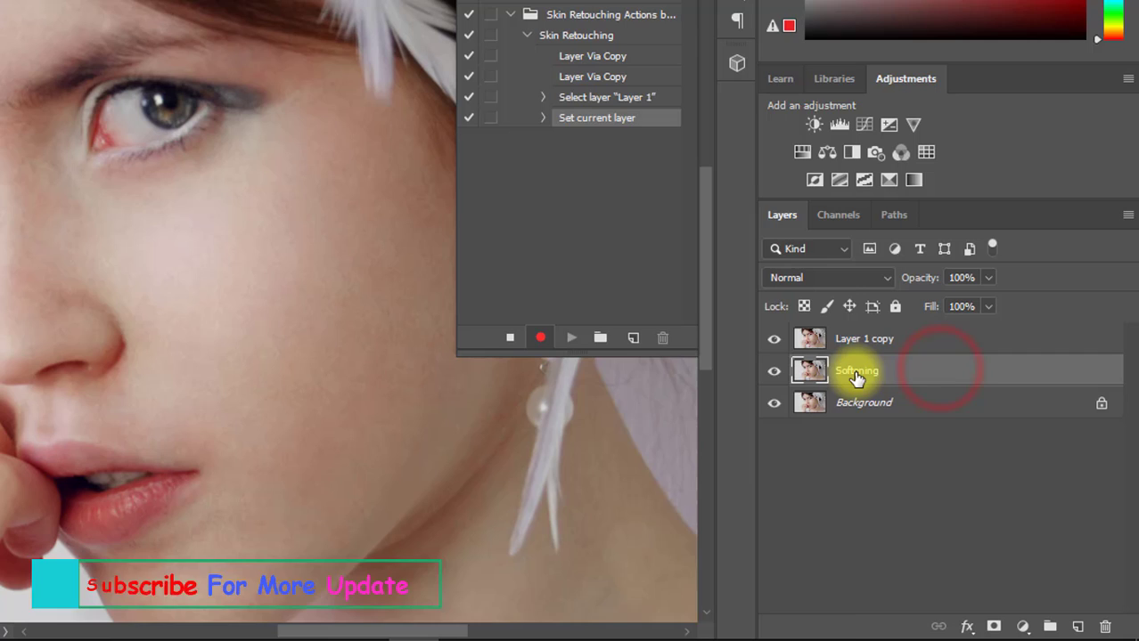
pyautogui.rightClick(854, 371)
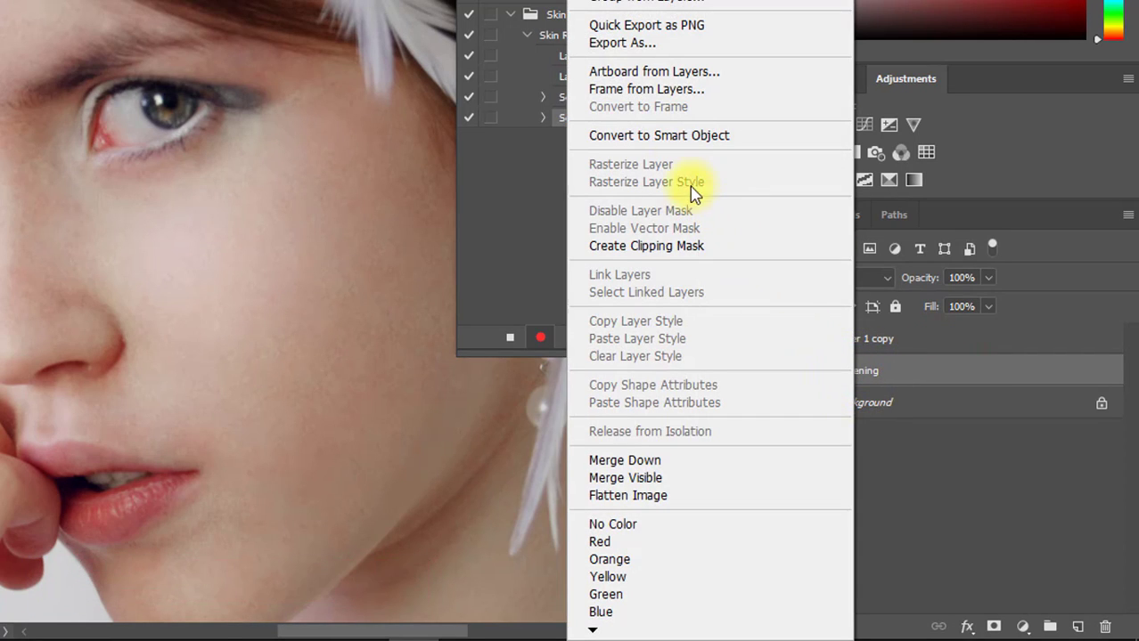
pyautogui.click(643, 135)
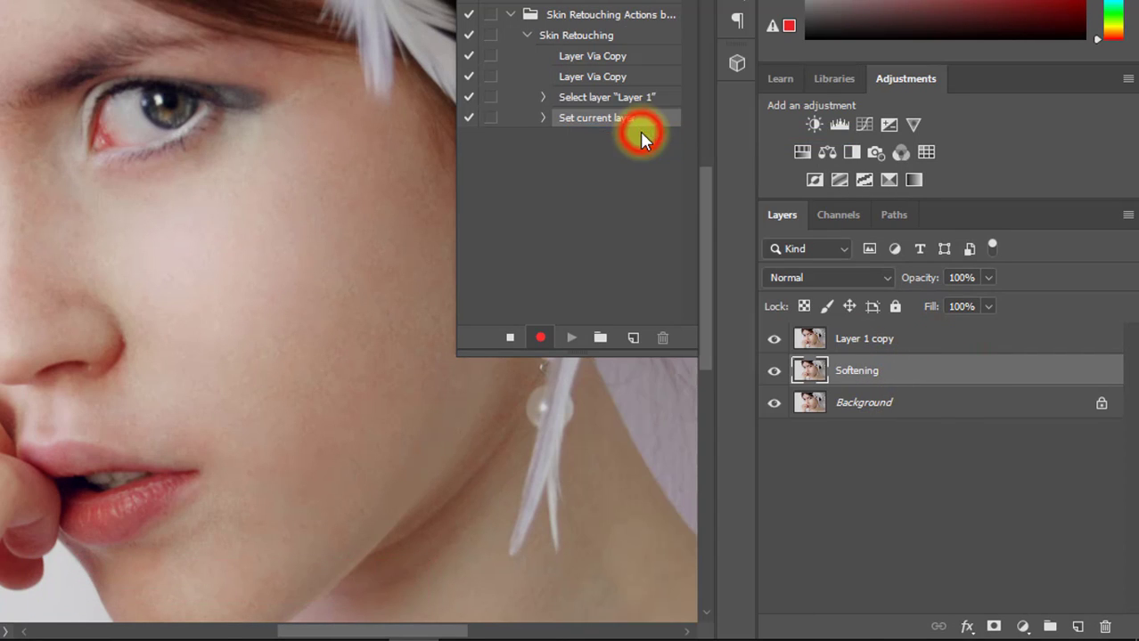
# Step: Rename the upper layer copy "Skin Texture" and convert it to a smart object
pyautogui.click(845, 345)
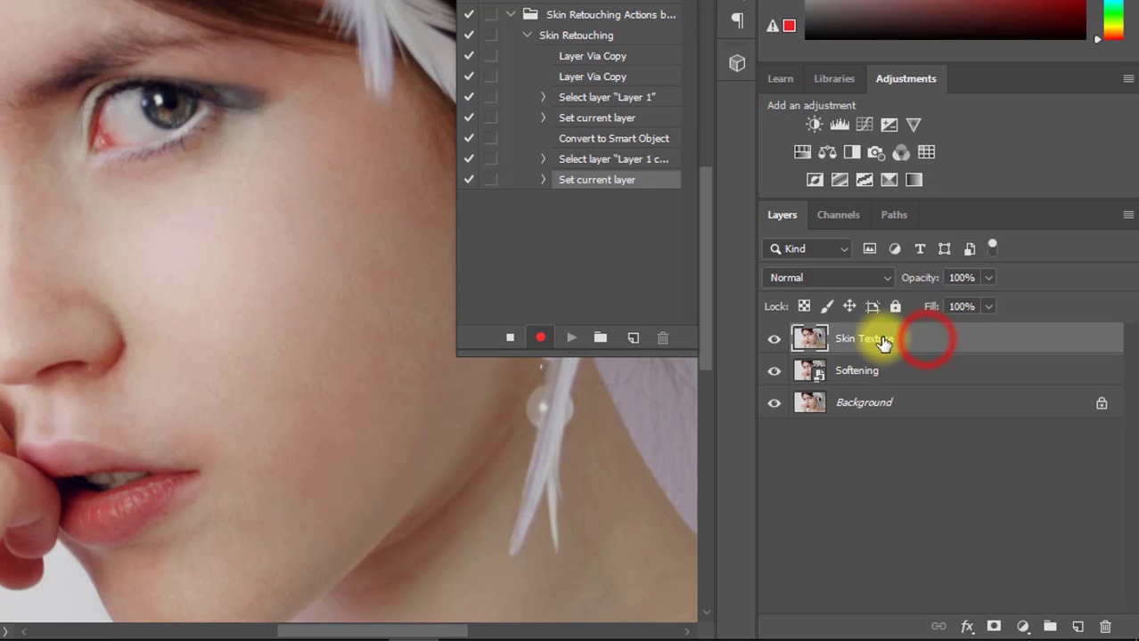
pyautogui.rightClick(858, 337)
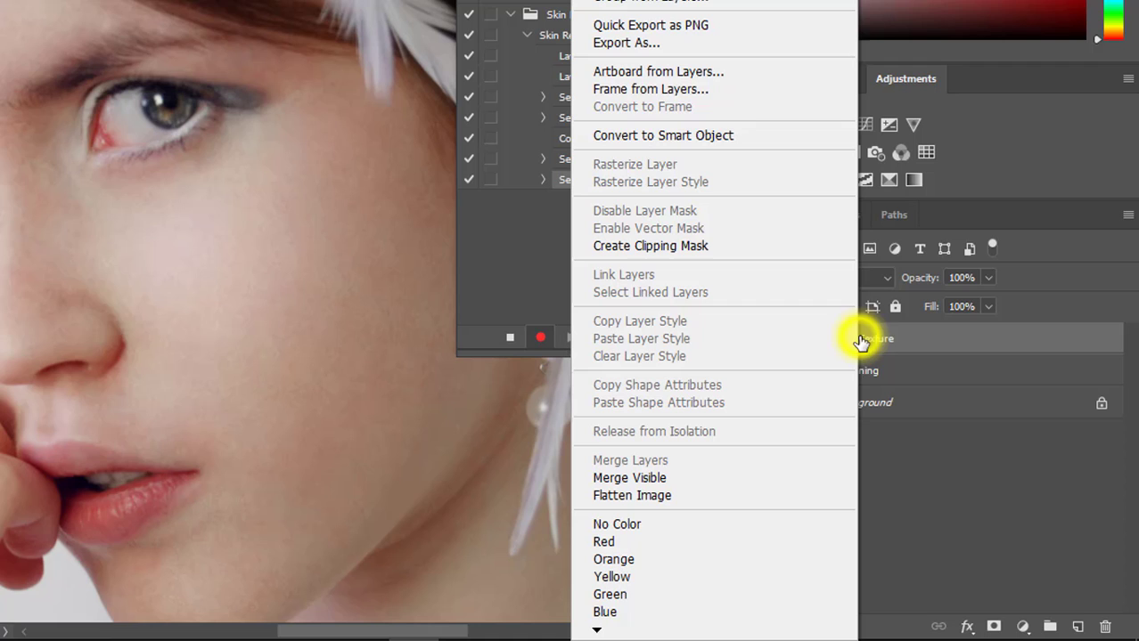
pyautogui.click(663, 139)
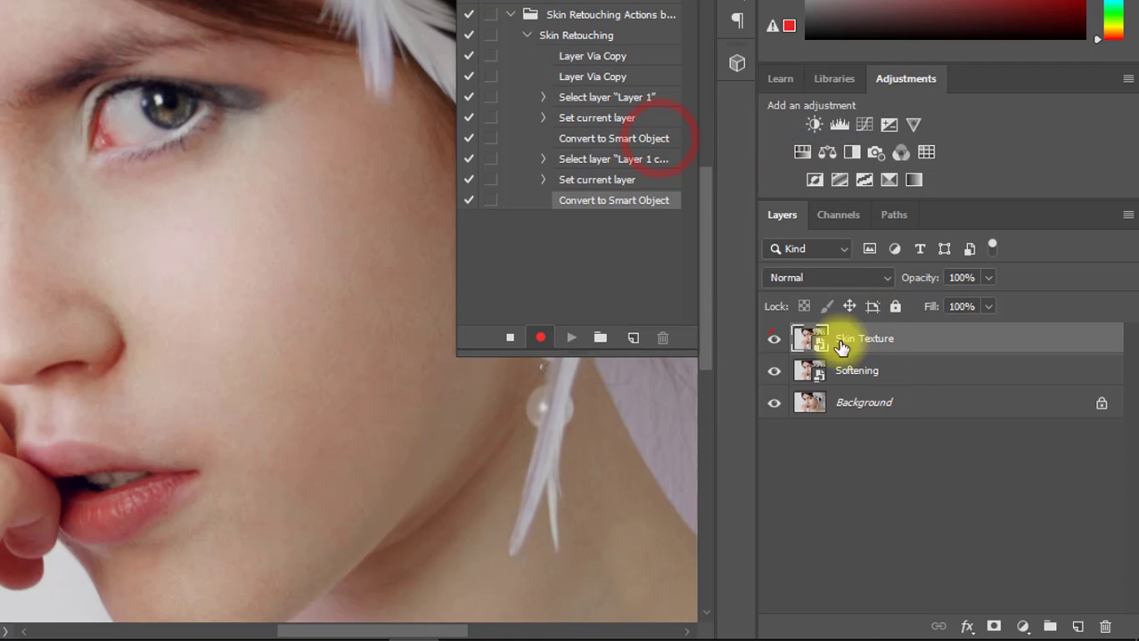
# Step: Hide the Skin Texture layer and apply a Gaussian Blur with a 12-pixel radius to the Softening layer
pyautogui.click(774, 339)
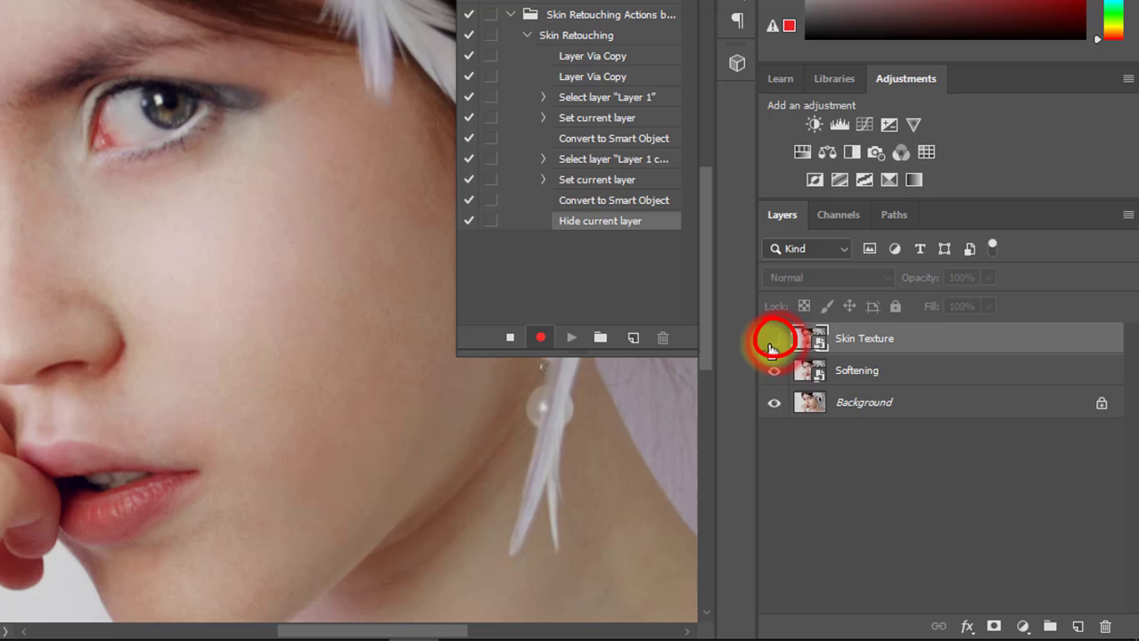
pyautogui.moveTo(868, 369)
pyautogui.mouseDown()
pyautogui.moveTo(877, 383)
pyautogui.moveTo(866, 388)
pyautogui.mouseUp()
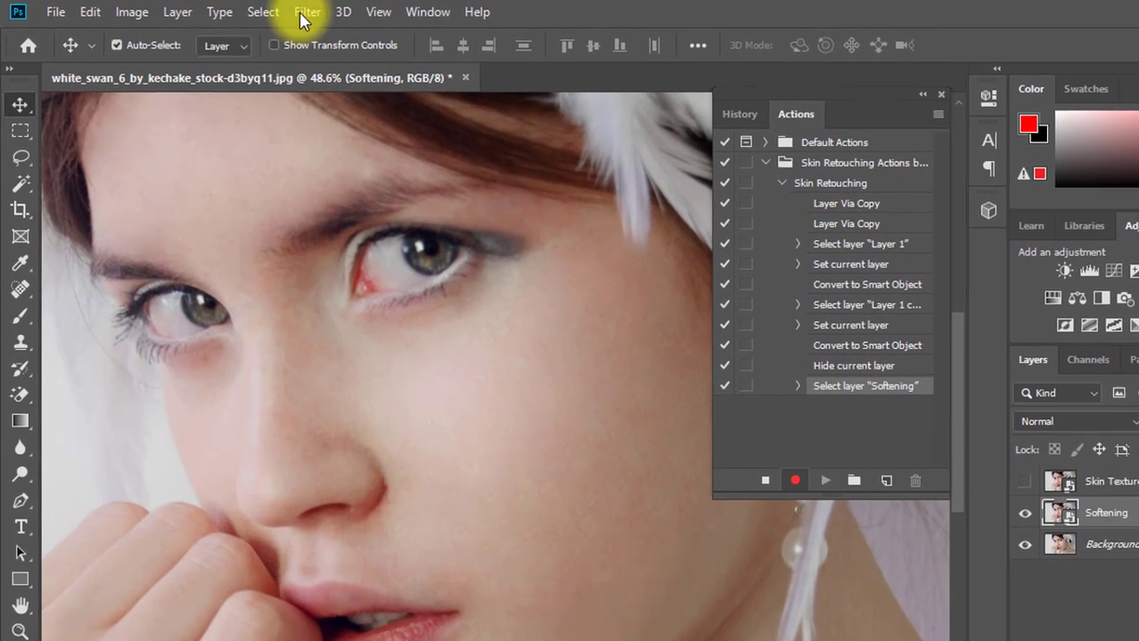
pyautogui.click(252, 10)
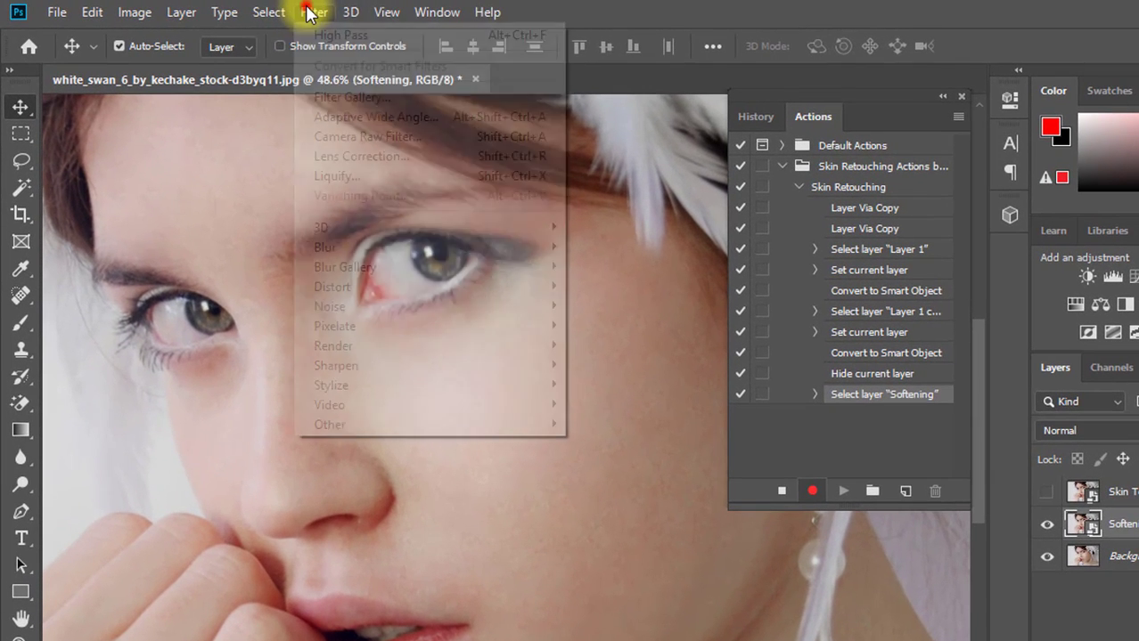
pyautogui.moveTo(522, 247)
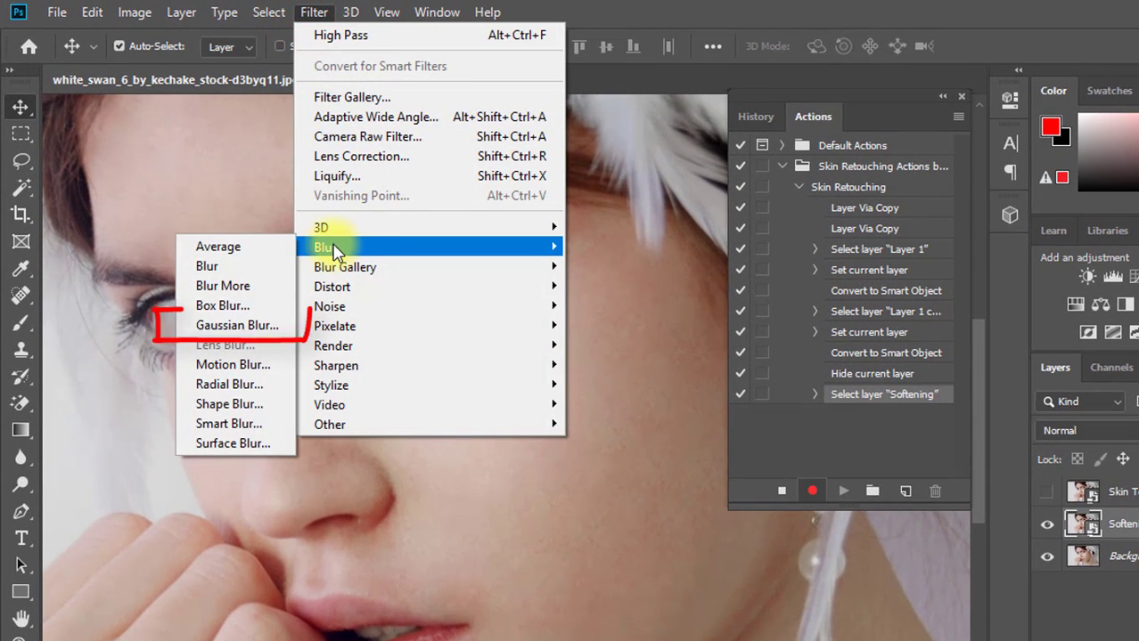
pyautogui.click(248, 326)
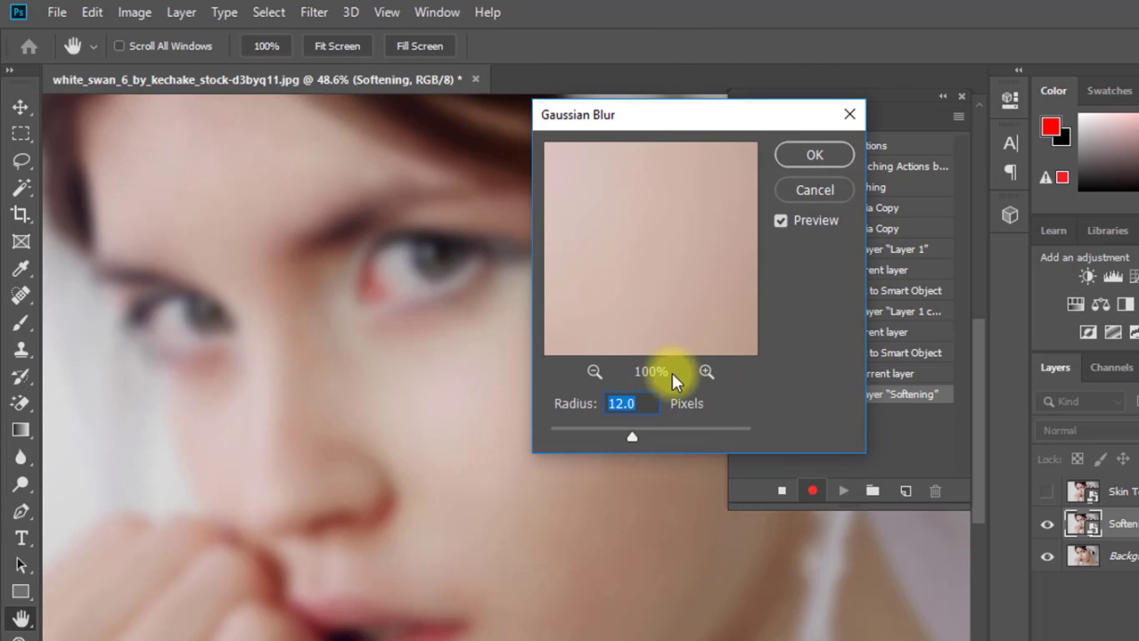
pyautogui.doubleClick(634, 404)
pyautogui.write('12')
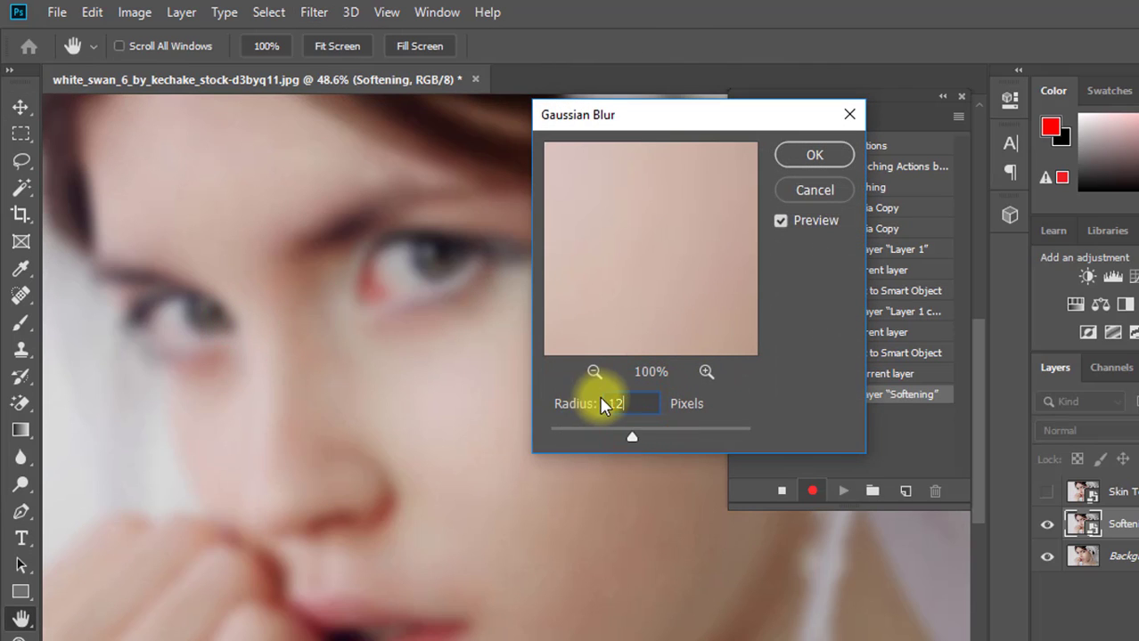
pyautogui.click(811, 155)
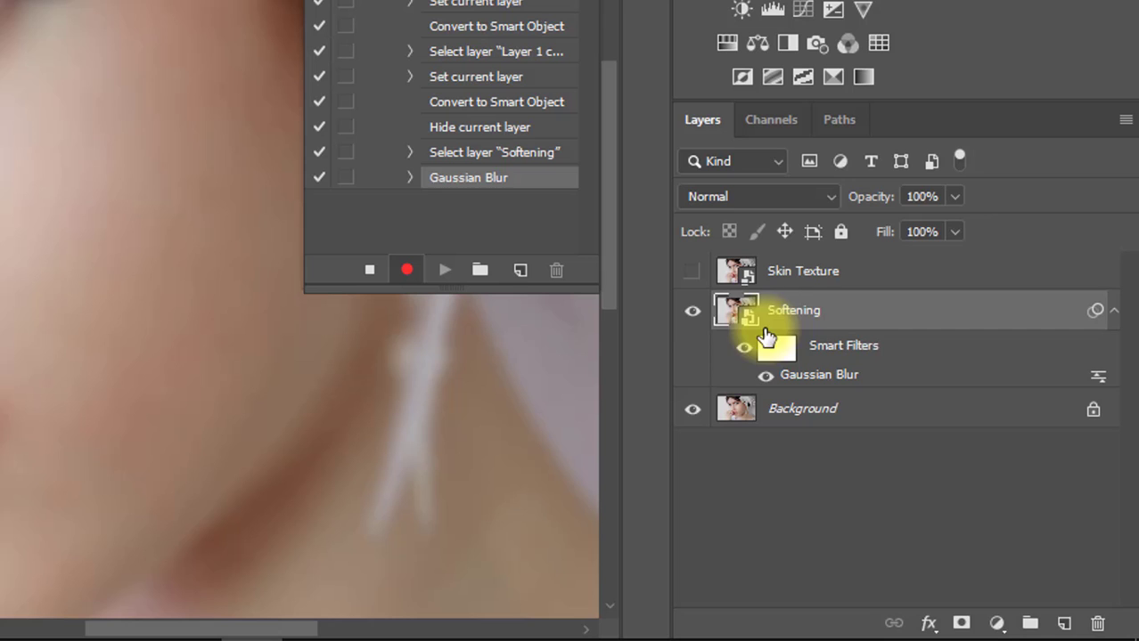
# Step: Make the Skin Texture layer visible again and apply a High Pass filter with a 5-pixel radius to it
pyautogui.click(771, 276)
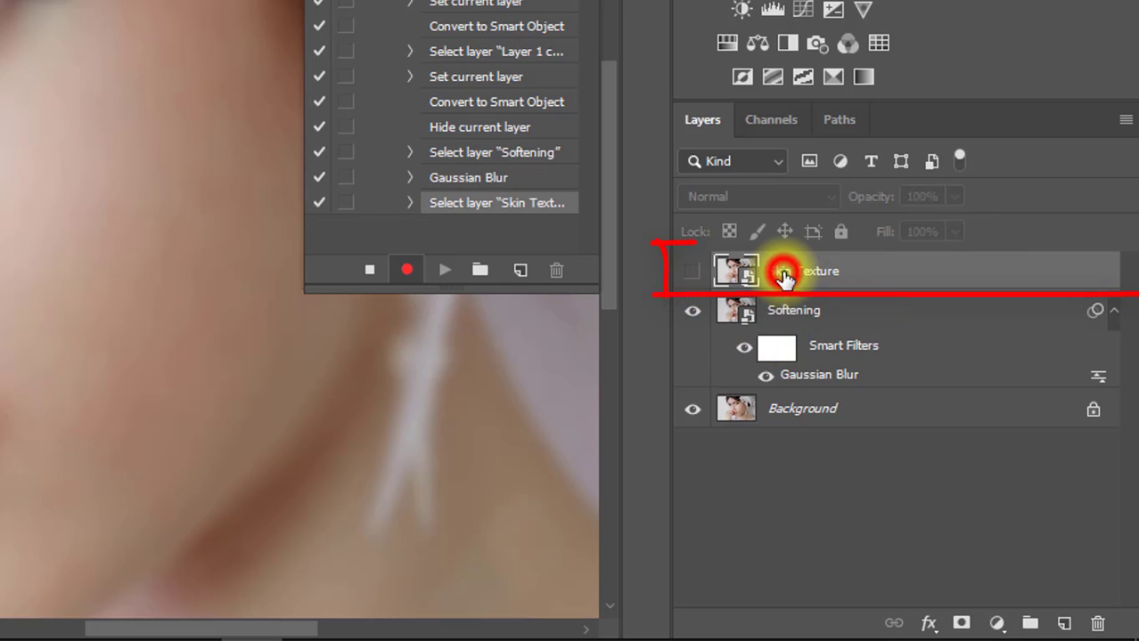
pyautogui.click(695, 271)
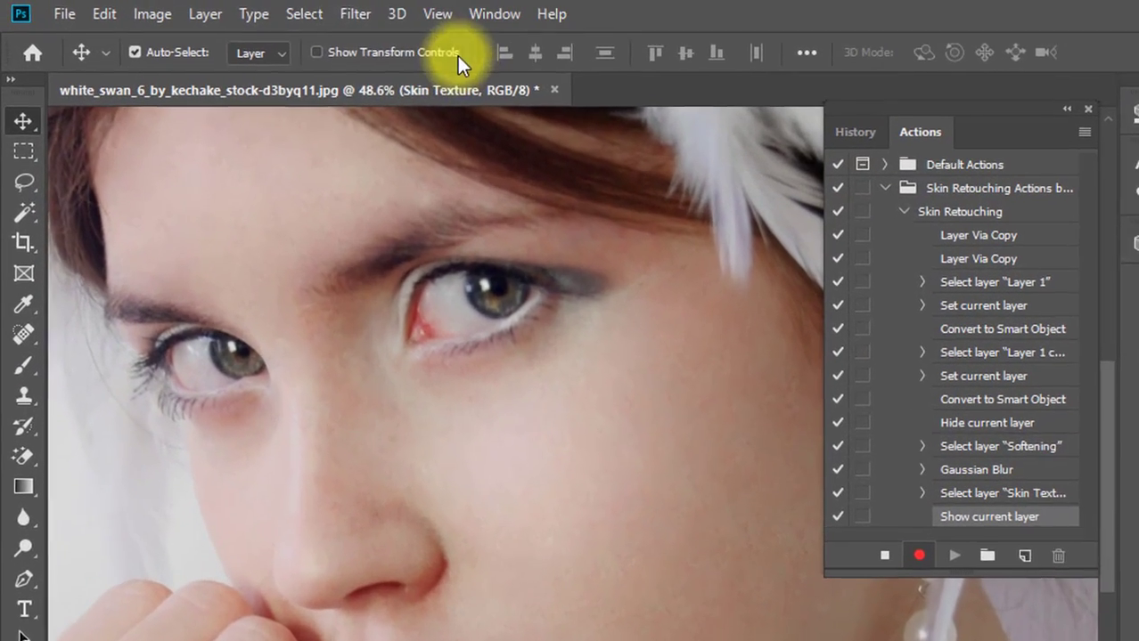
pyautogui.click(364, 14)
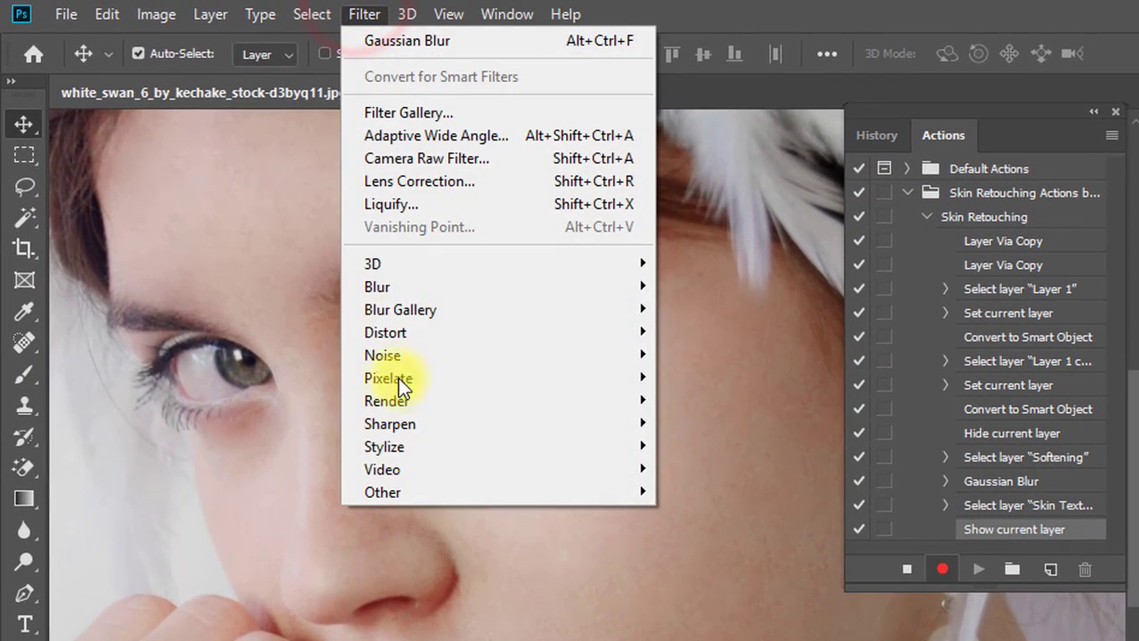
pyautogui.moveTo(389, 490)
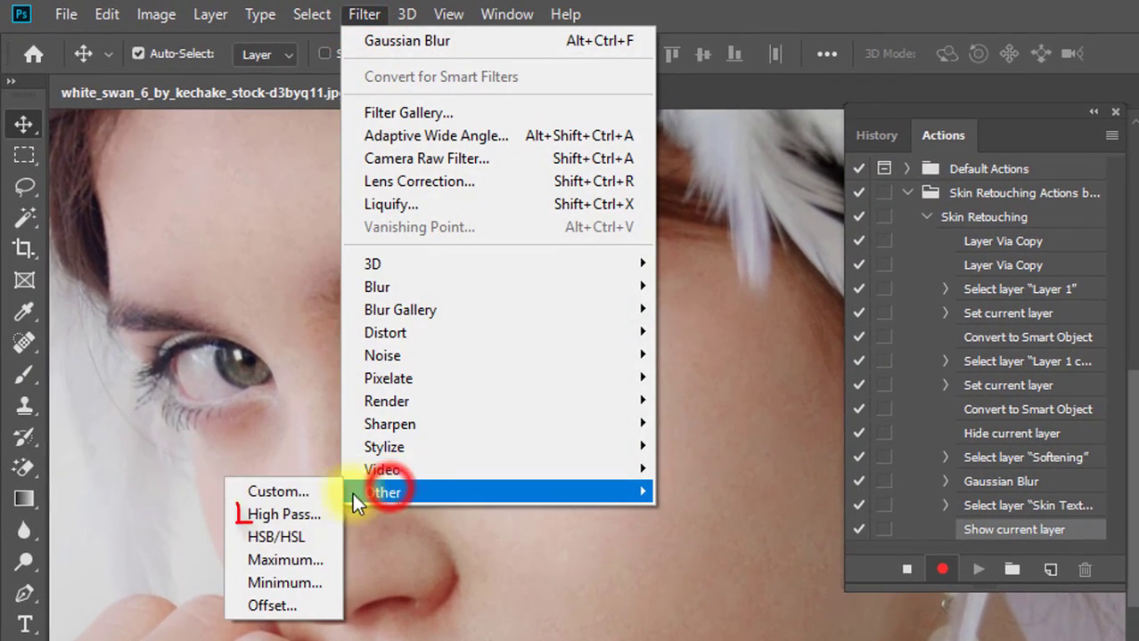
pyautogui.click(294, 516)
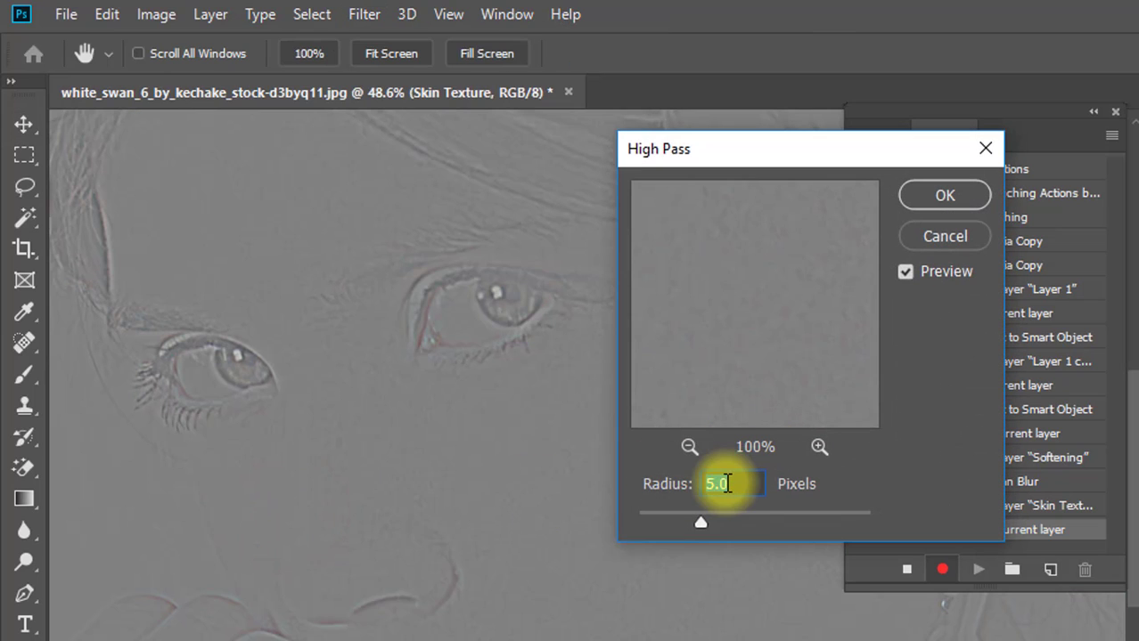
pyautogui.moveTo(742, 481); pyautogui.dragTo(655, 481)
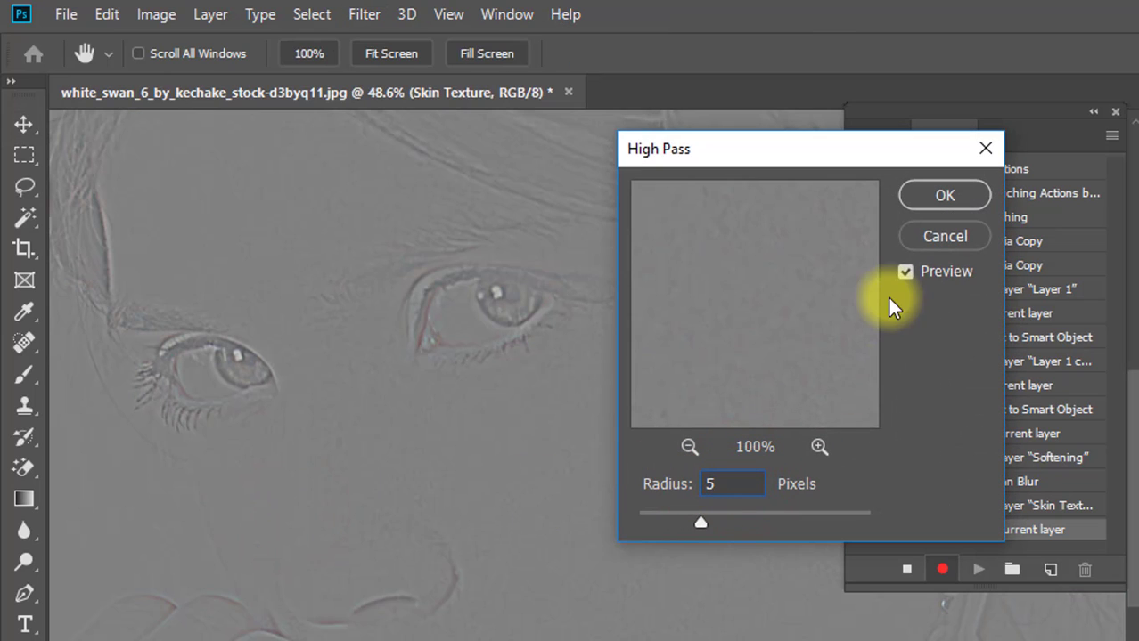
pyautogui.click(927, 198)
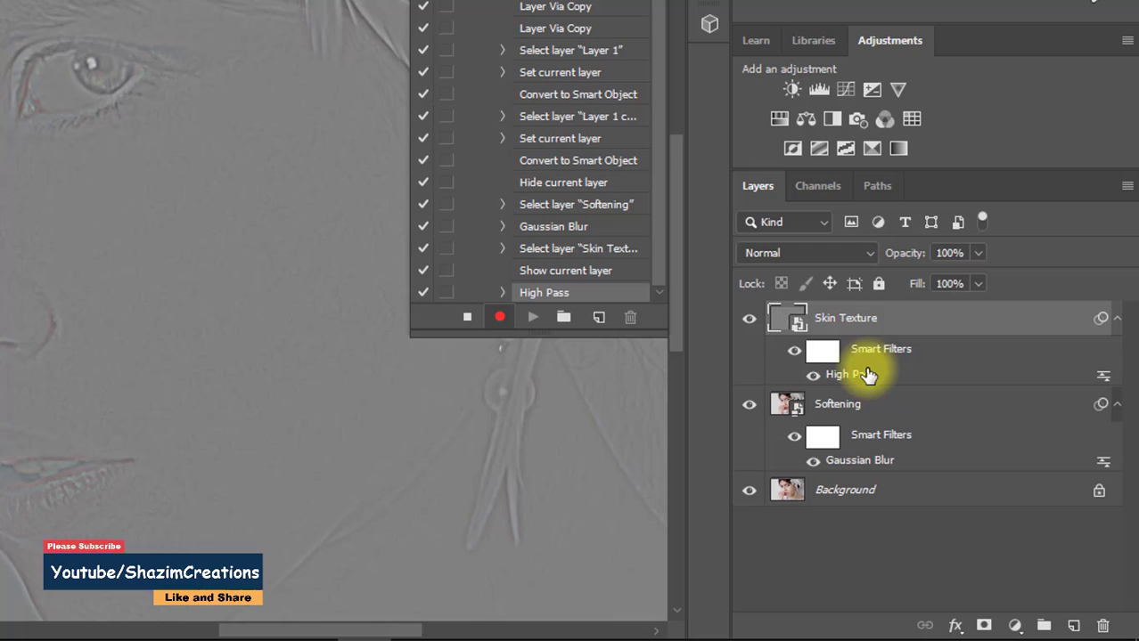
# Step: Set the blend mode of the Skin Texture layer to Overlay
pyautogui.click(777, 252)
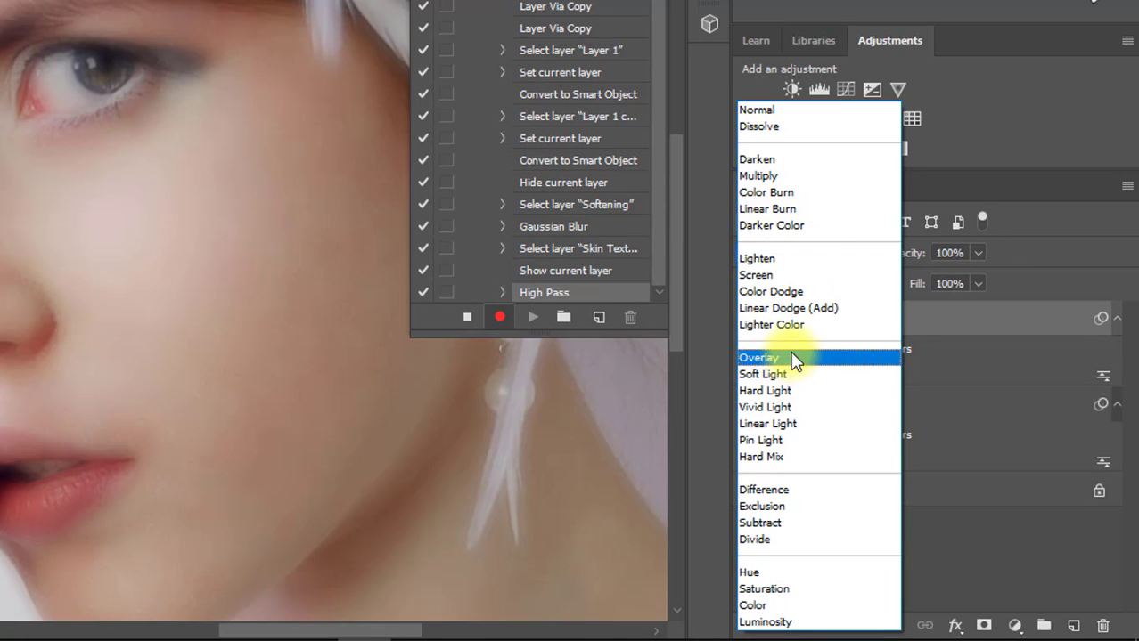
pyautogui.click(762, 357)
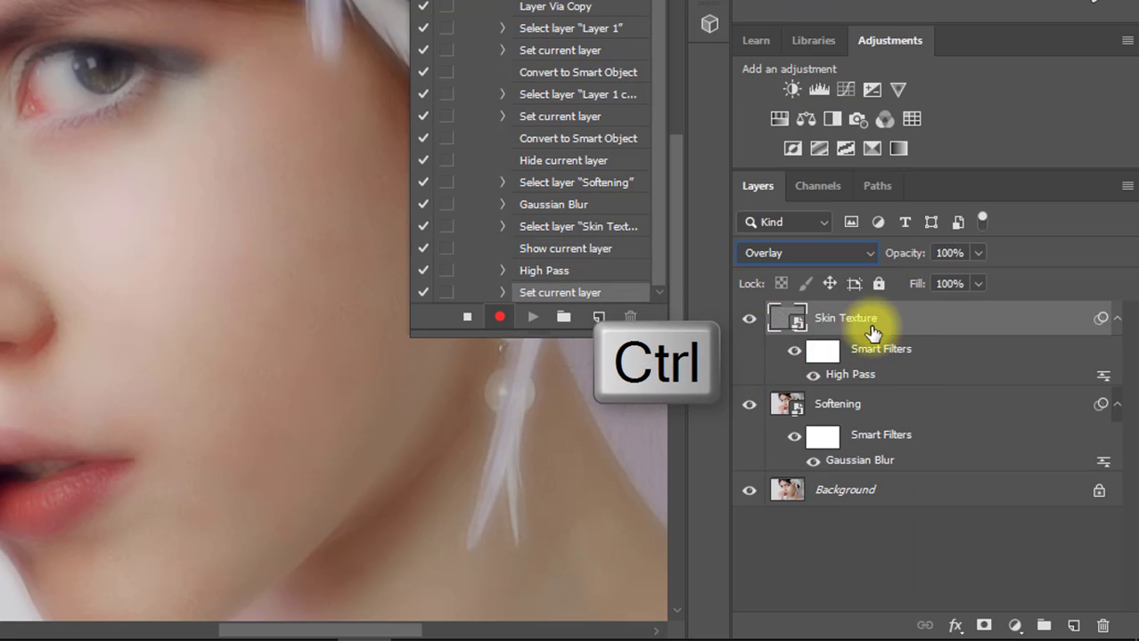
# Step: Group the Skin Texture and Softening layers and rename the group "Skin Retouching by Shazim Creations"
pyautogui.keyDown('ctrl'); pyautogui.click(872, 407); pyautogui.keyUp('ctrl')
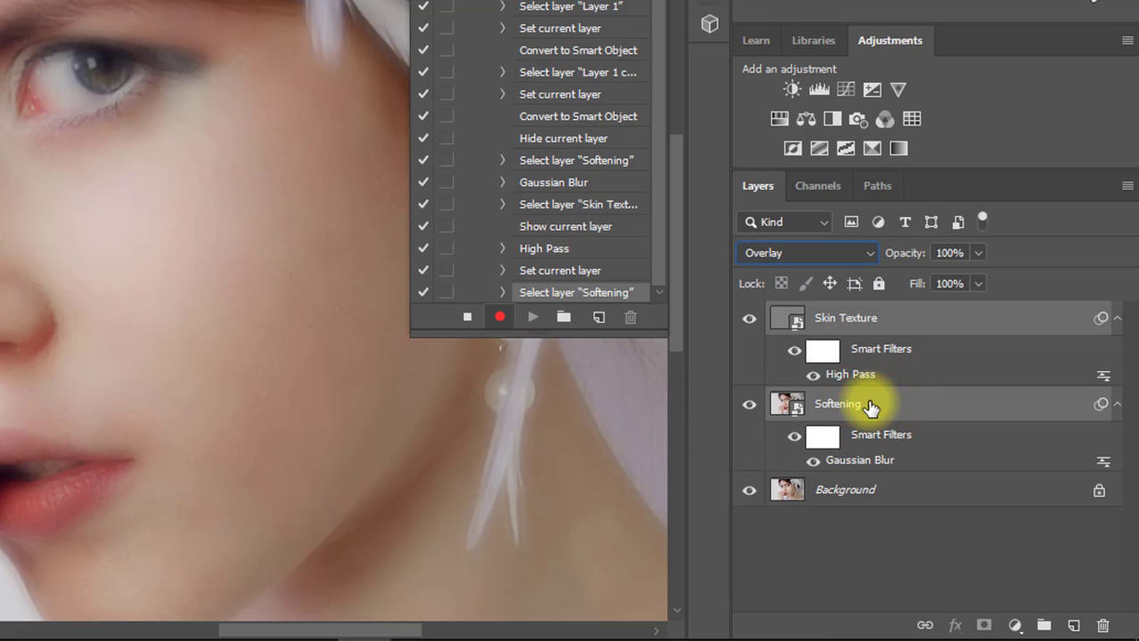
pyautogui.hotkey('ctrl', 'g')
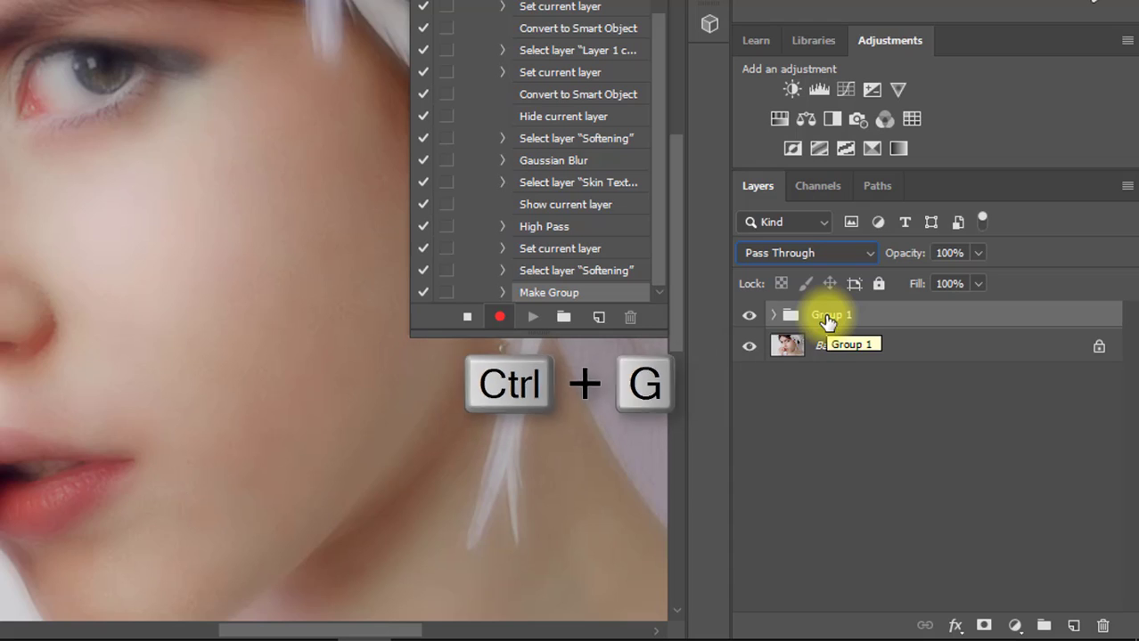
pyautogui.doubleClick(827, 316)
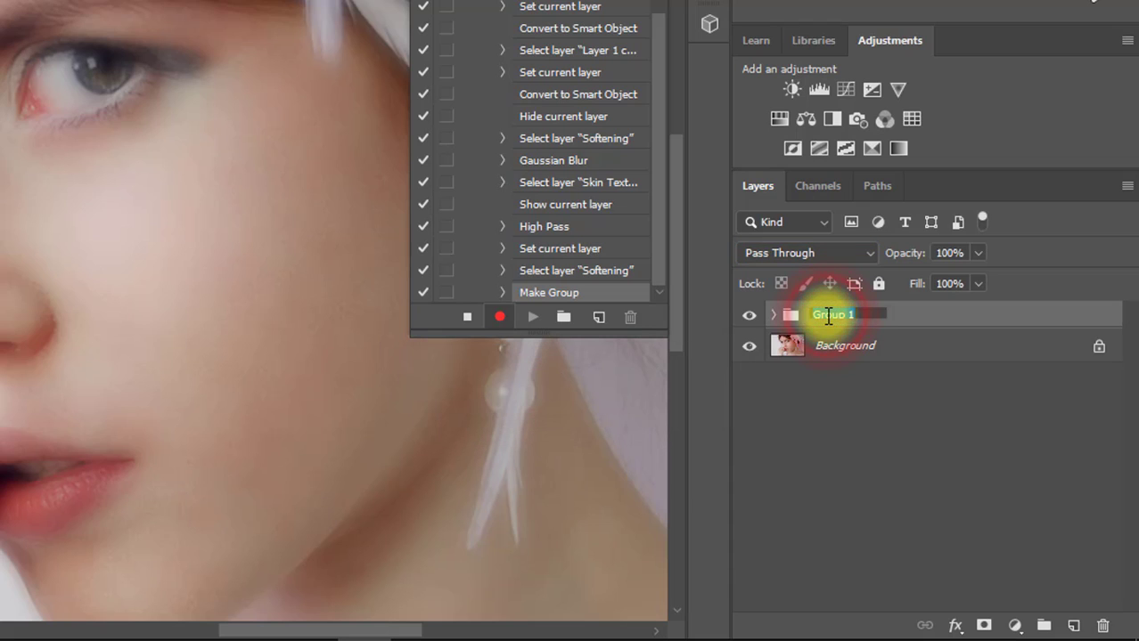
pyautogui.write('S')
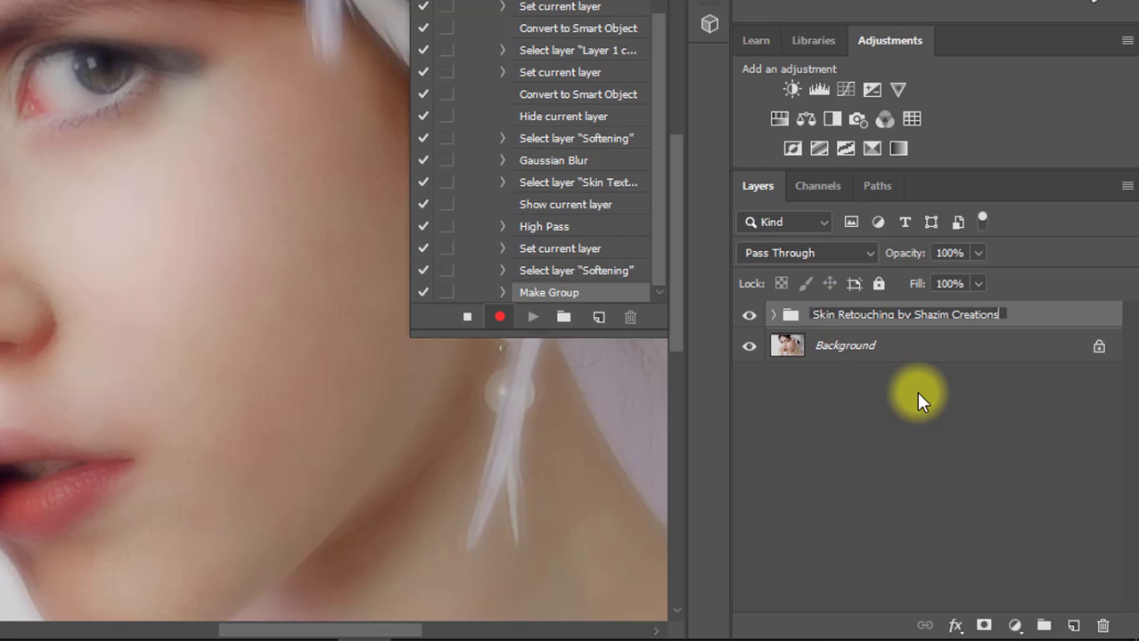
pyautogui.click(916, 392)
# Step: Select the new layer group and add a black layer mask that hides all of its contents
pyautogui.click(854, 314)
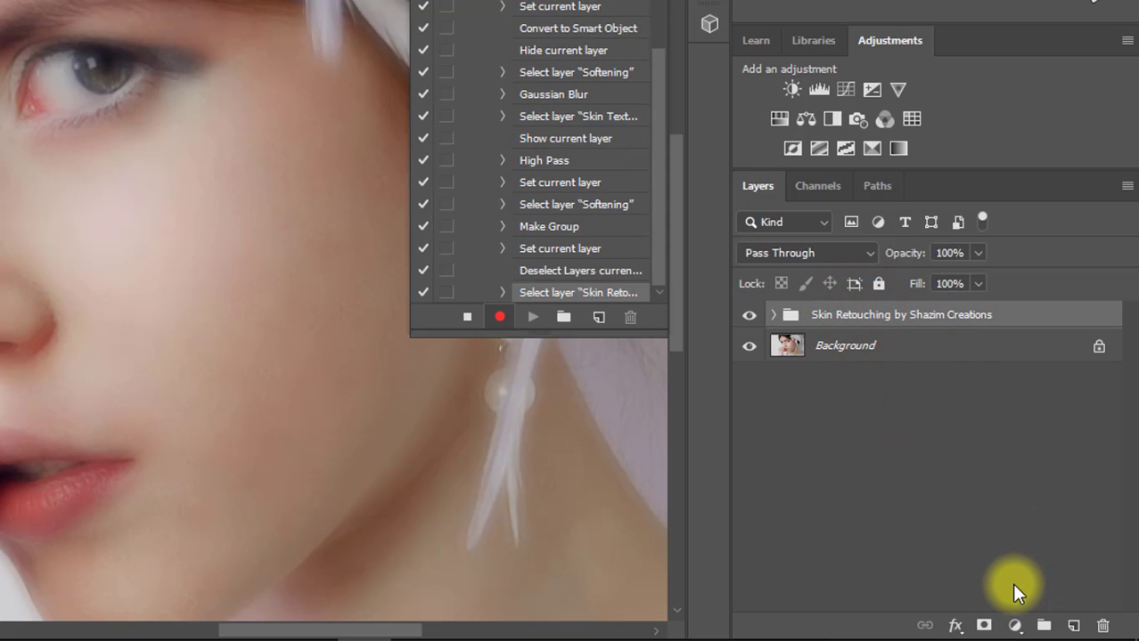
pyautogui.press('alt')
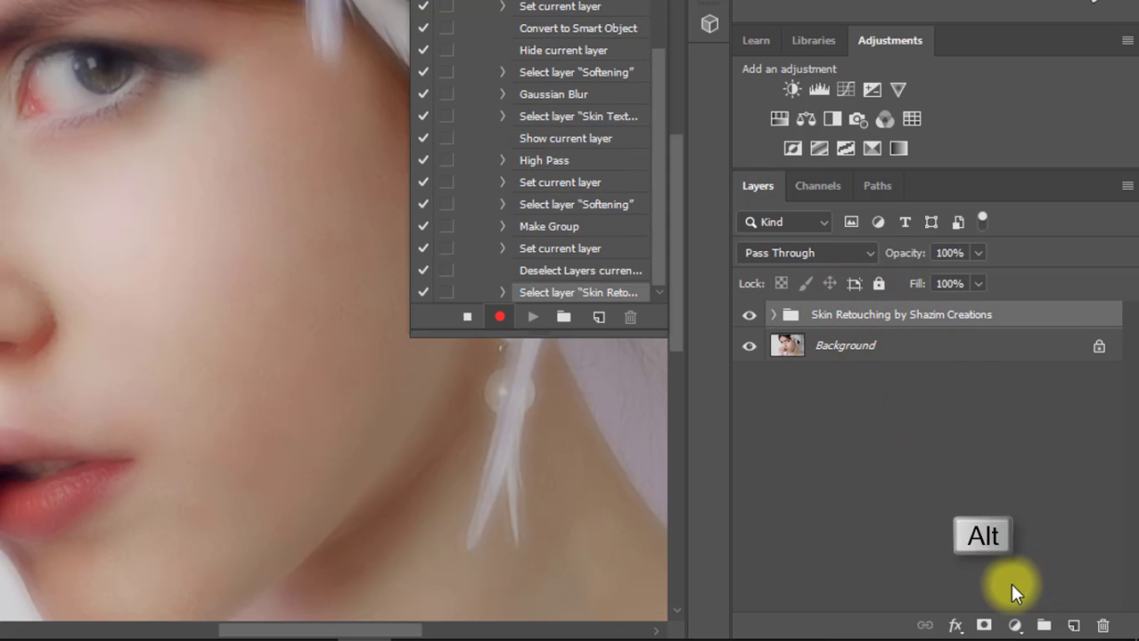
pyautogui.keyDown('alt'); pyautogui.click(987, 626); pyautogui.keyUp('alt')
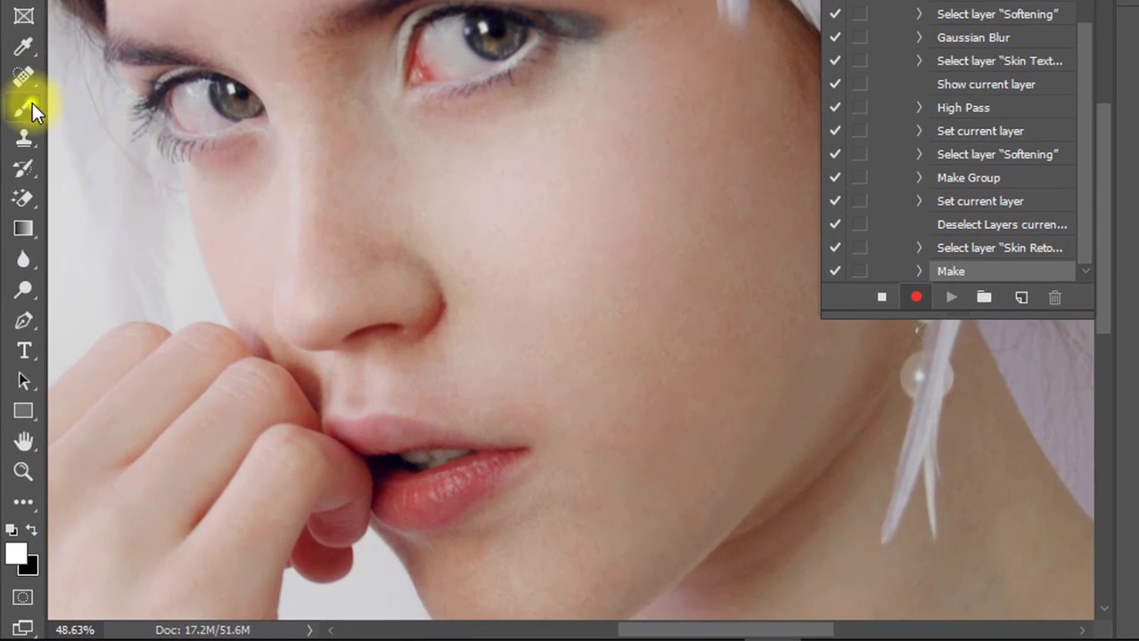
# Step: Activate the Brush tool and swap the foreground and background colors
pyautogui.click(29, 122)
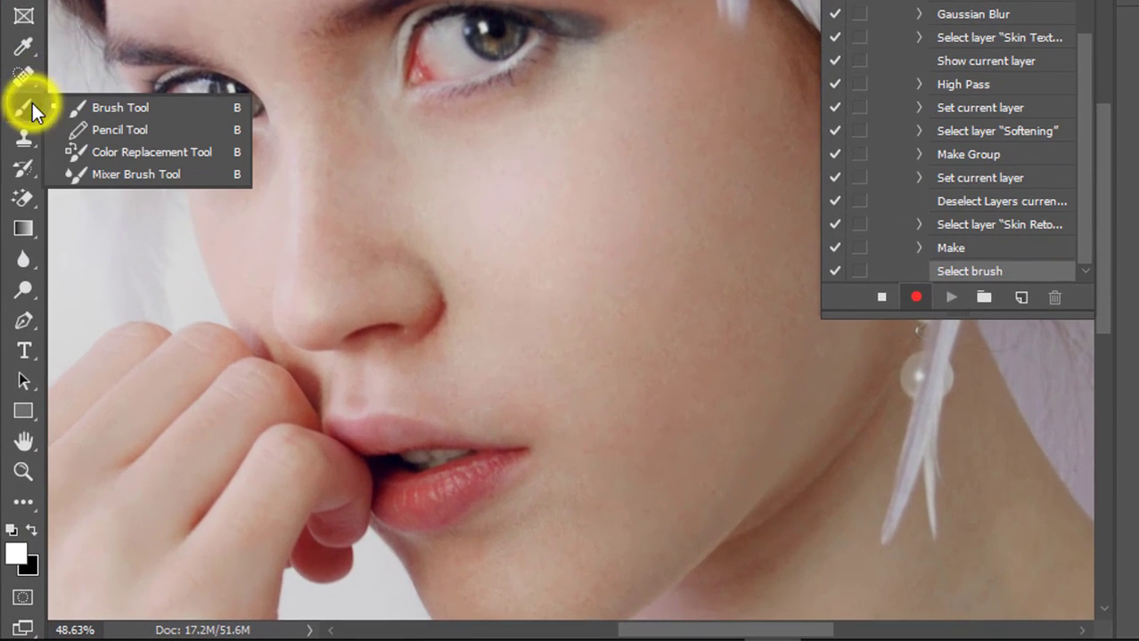
pyautogui.click(144, 111)
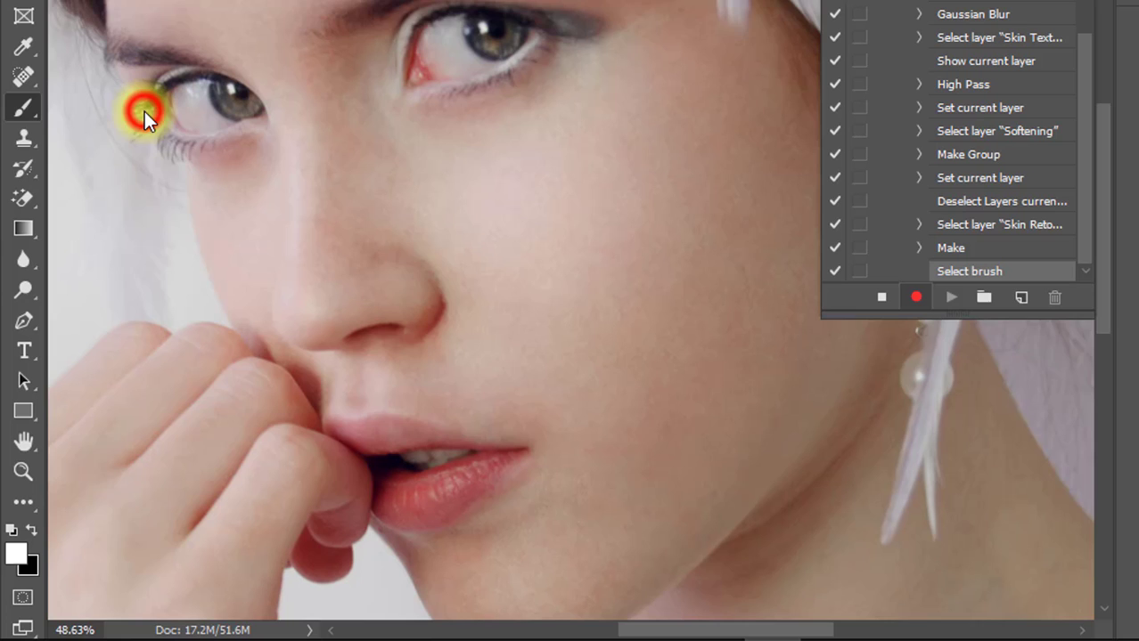
pyautogui.scroll(-1, 138, 484)
pyautogui.press('x')
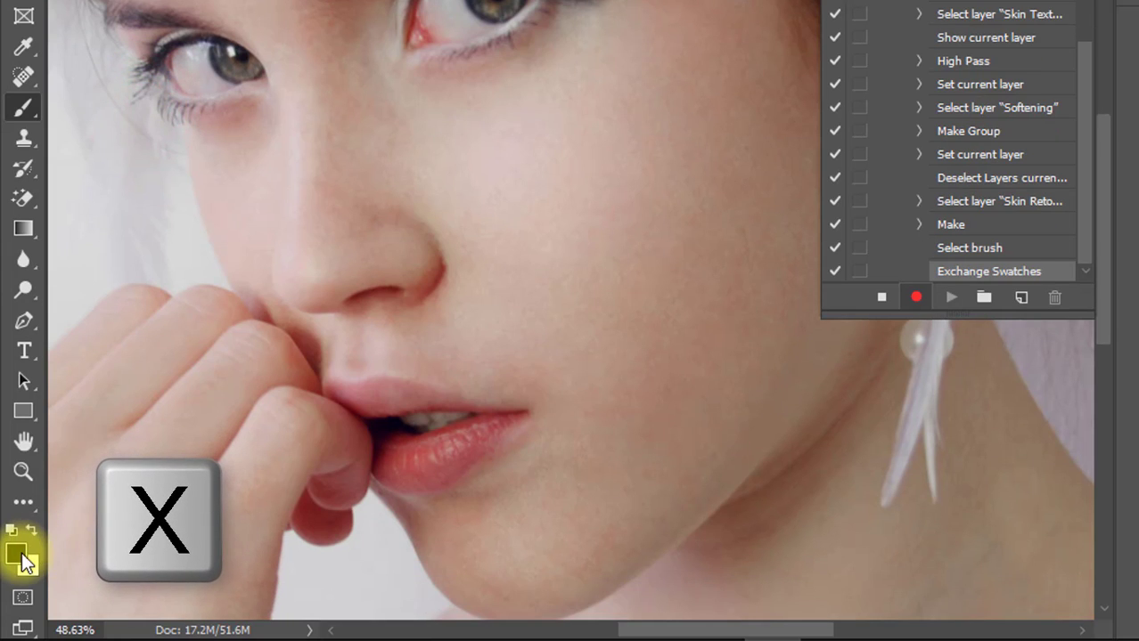
# Step: Set the foreground color to white and the background color to black (000000)
pyautogui.click(17, 556)
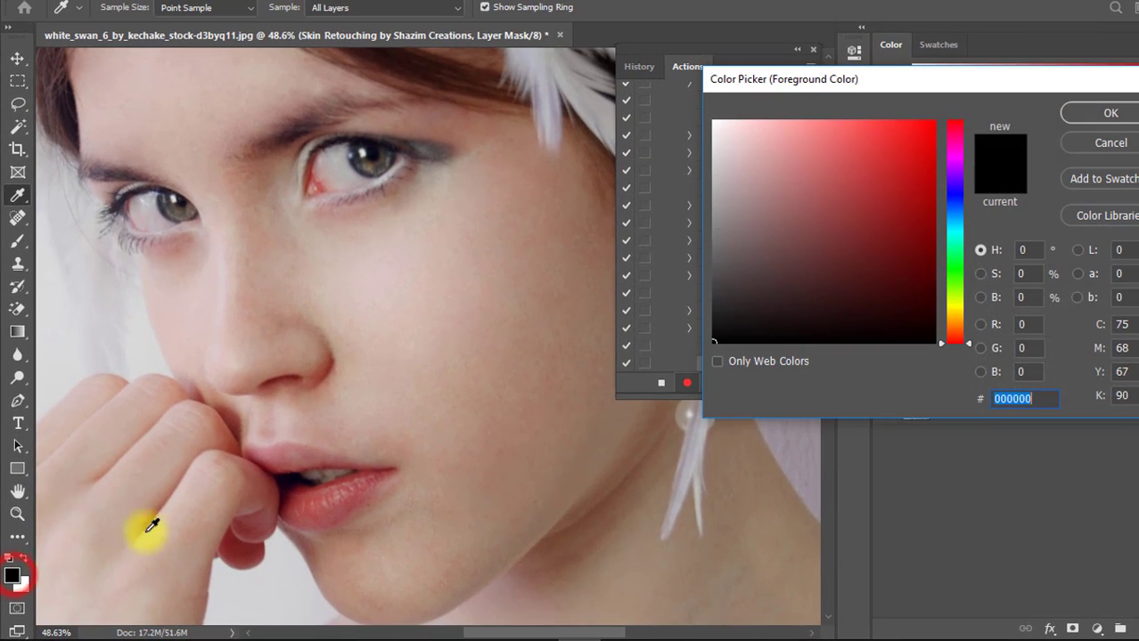
pyautogui.moveTo(740, 165); pyautogui.dragTo(695, 107)
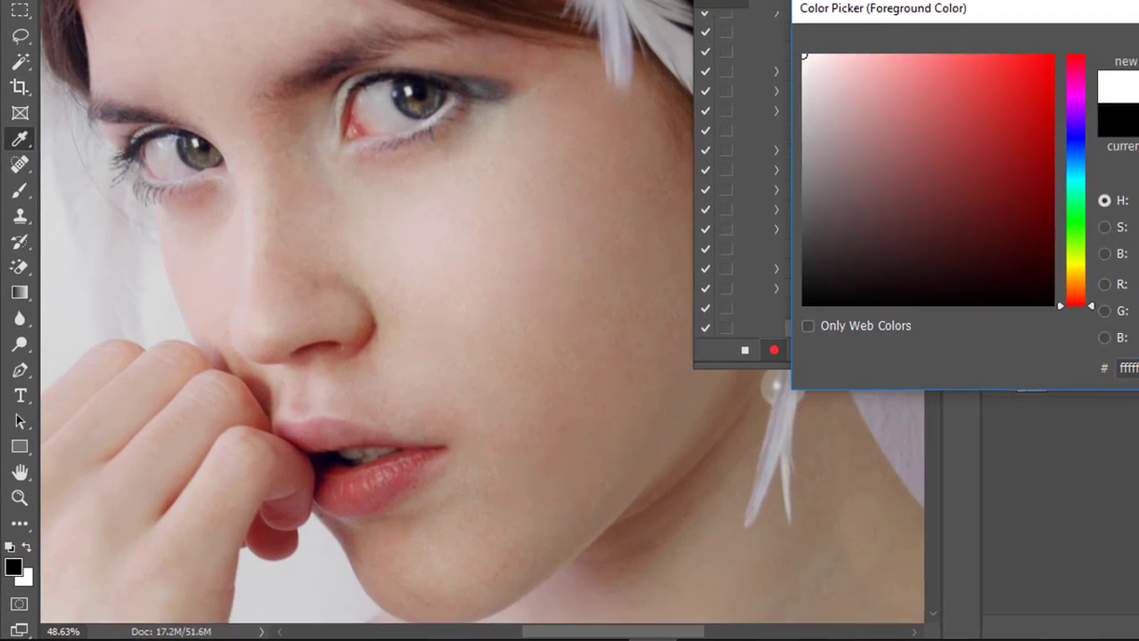
pyautogui.click(1104, 113)
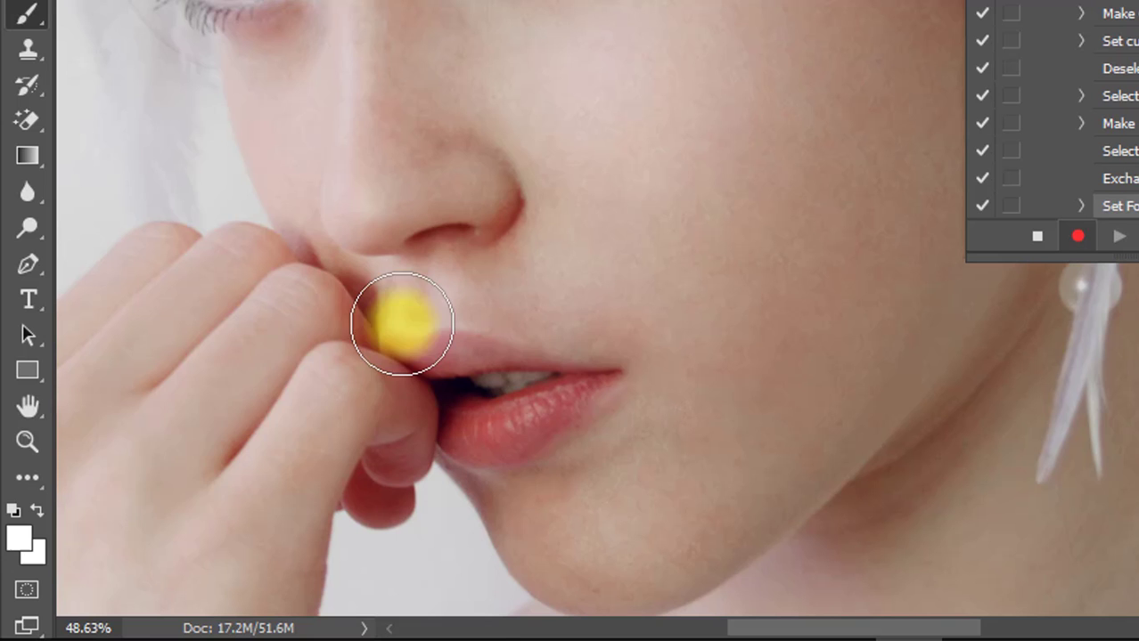
pyautogui.click(35, 545)
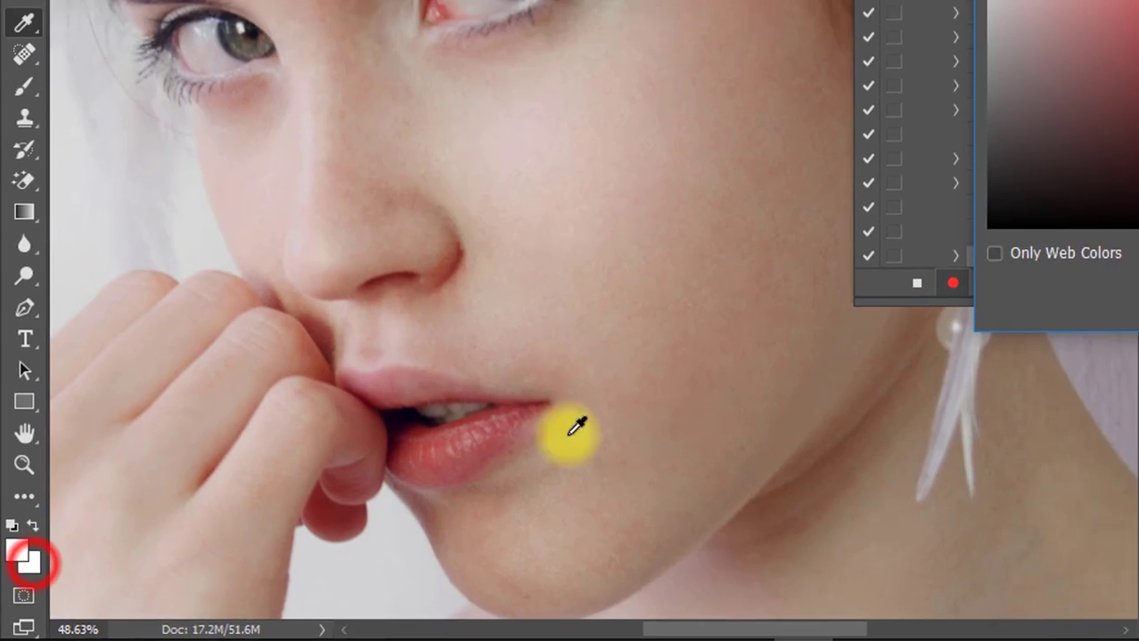
pyautogui.moveTo(823, 268); pyautogui.dragTo(662, 351)
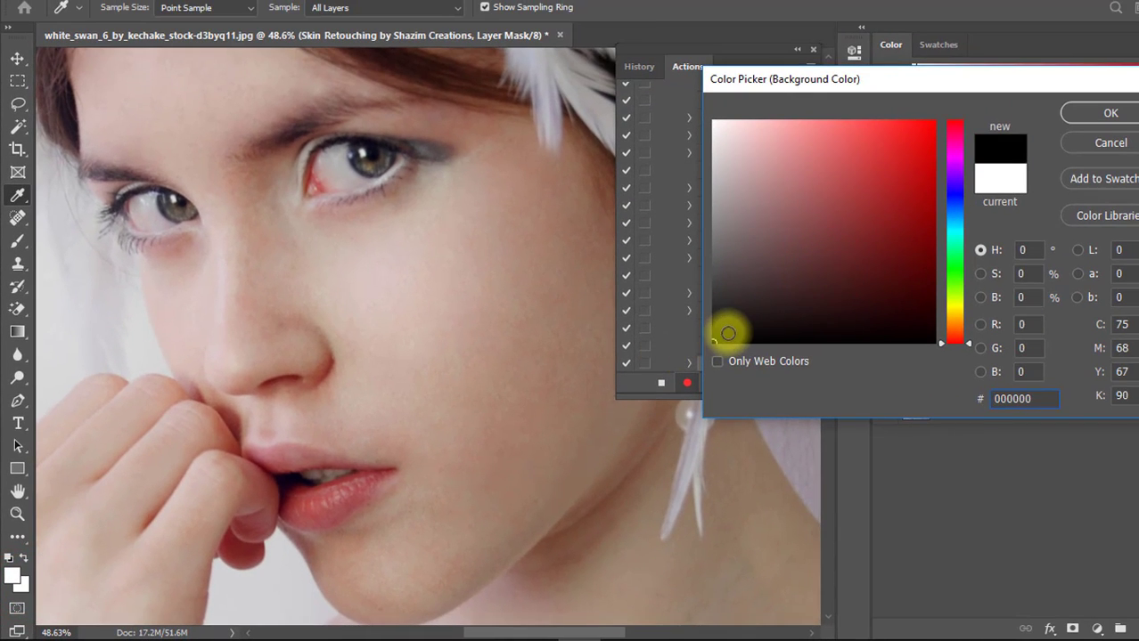
pyautogui.click(1079, 115)
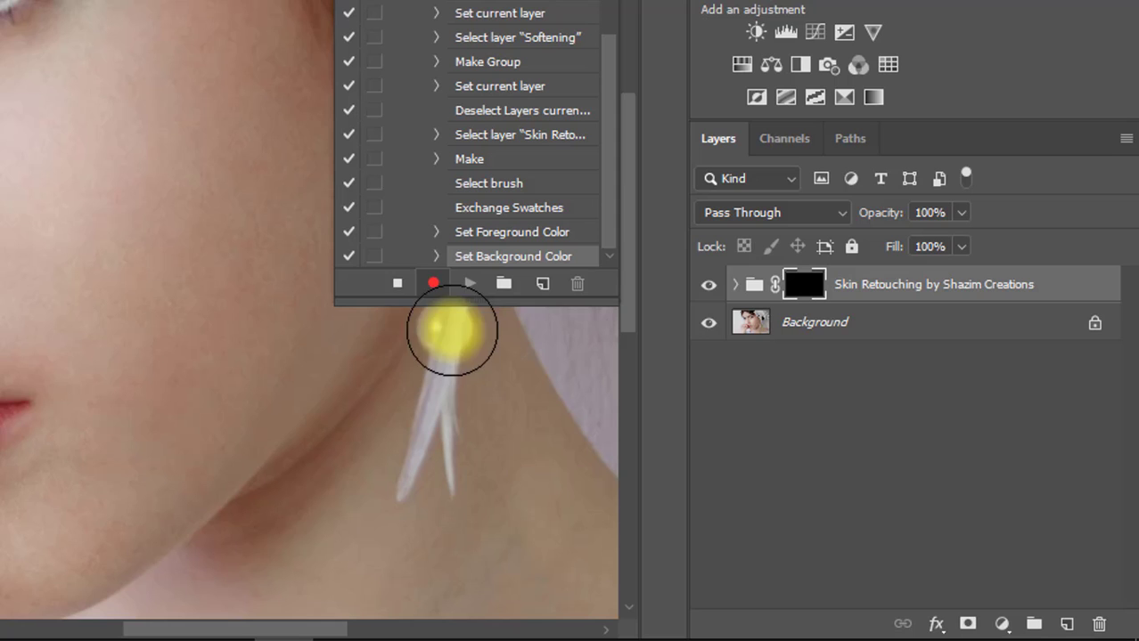
# Step: Stop recording the action and collapse the list of recorded commands under Skin Retouching
pyautogui.click(400, 287)
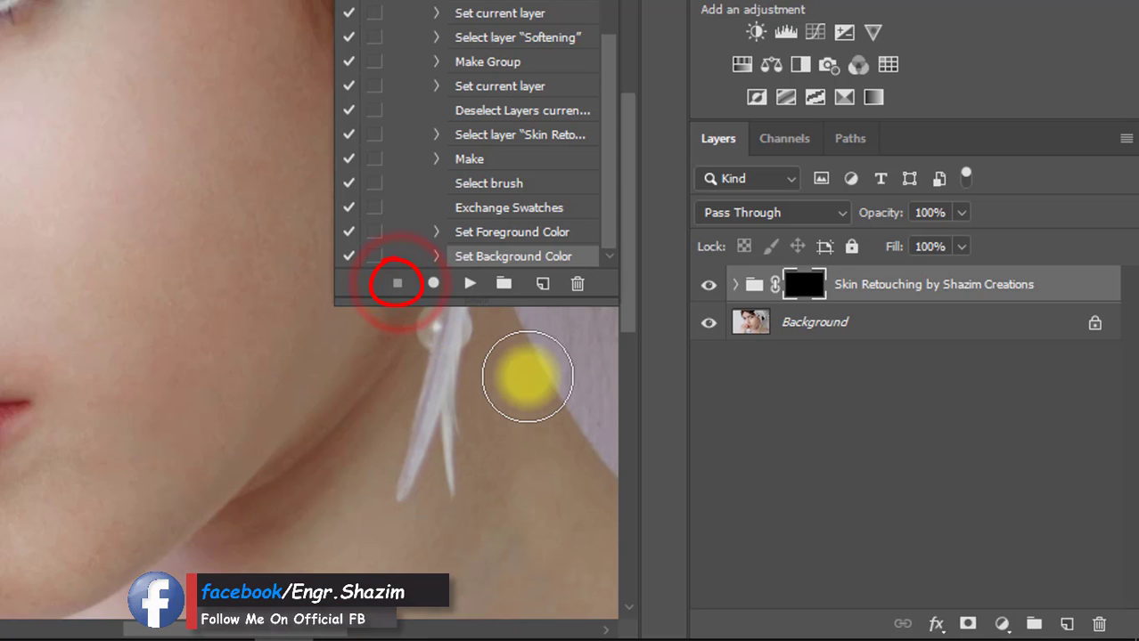
pyautogui.scroll(10, 686, 113)
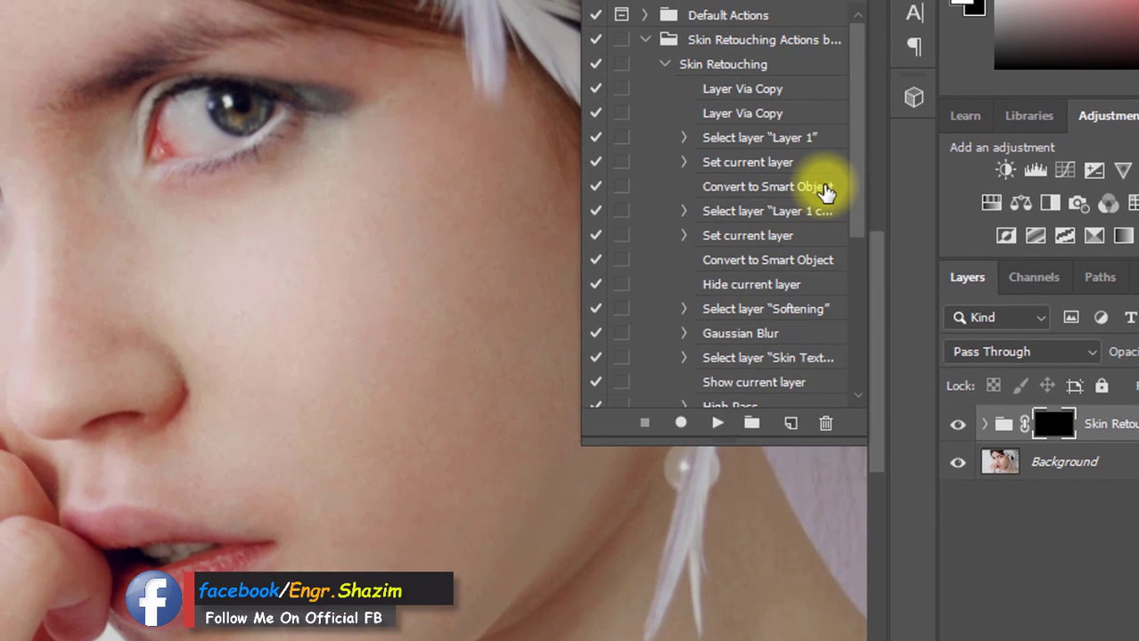
pyautogui.click(664, 66)
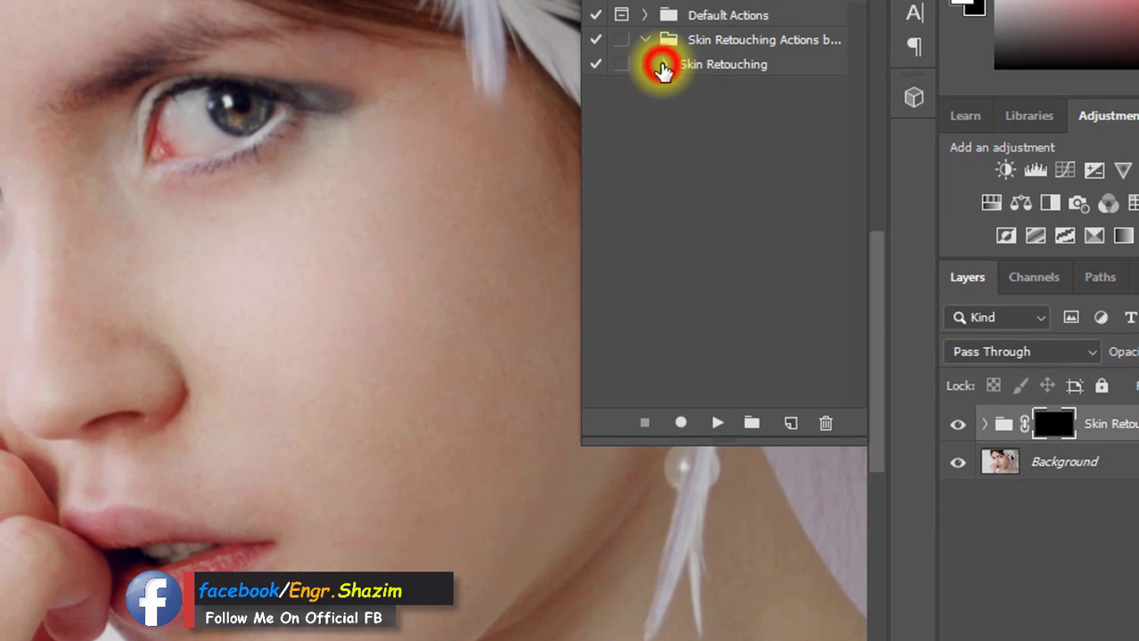
# Step: Delete the masked skin retouching layer group and play the Skin Retouching action on the Background layer
pyautogui.click(723, 65)
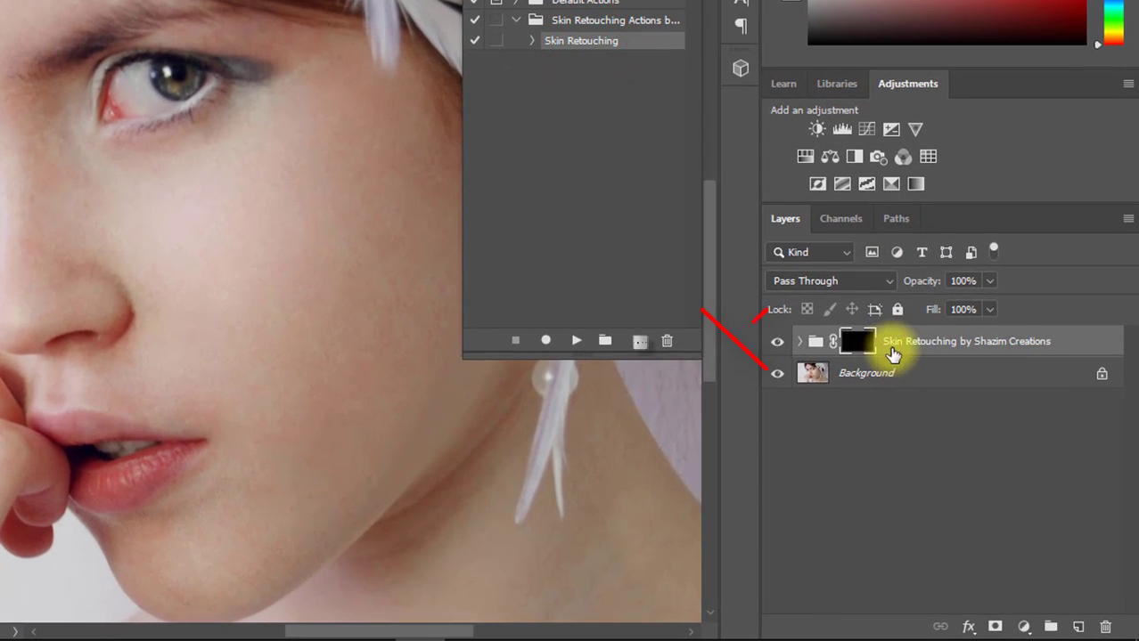
pyautogui.press('Delete')
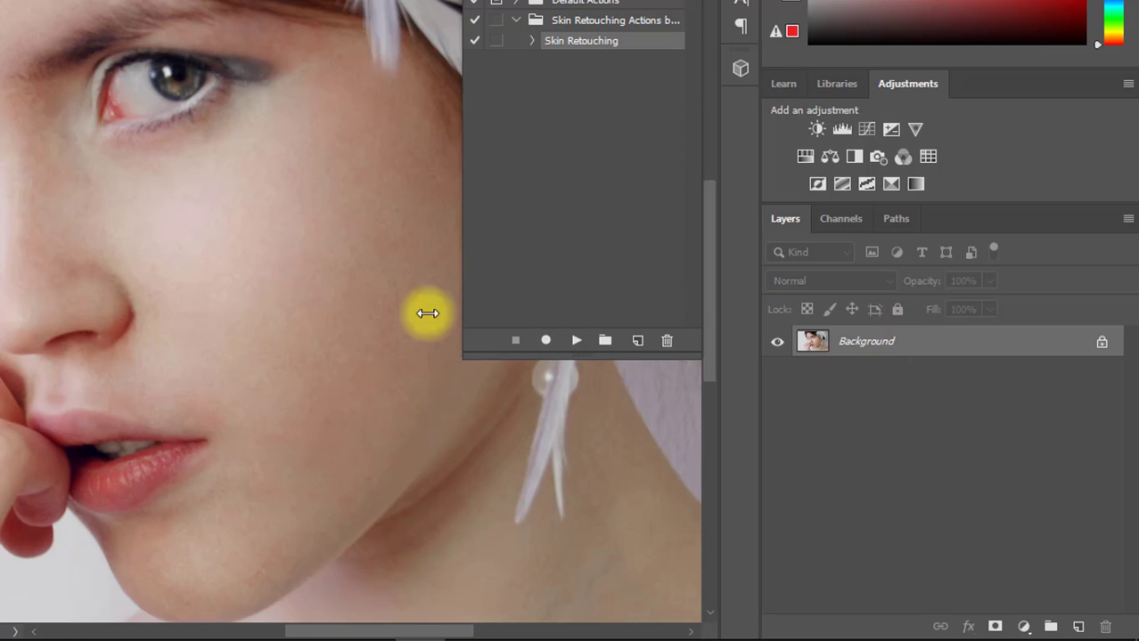
pyautogui.click(361, 254)
pyautogui.click(217, 279)
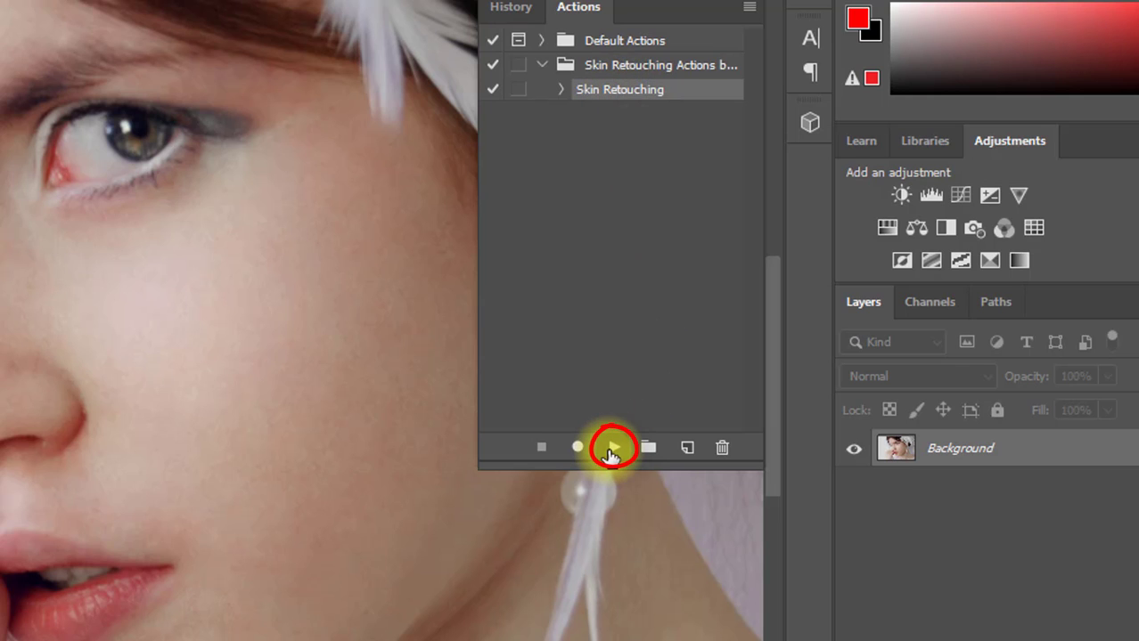
pyautogui.click(612, 450)
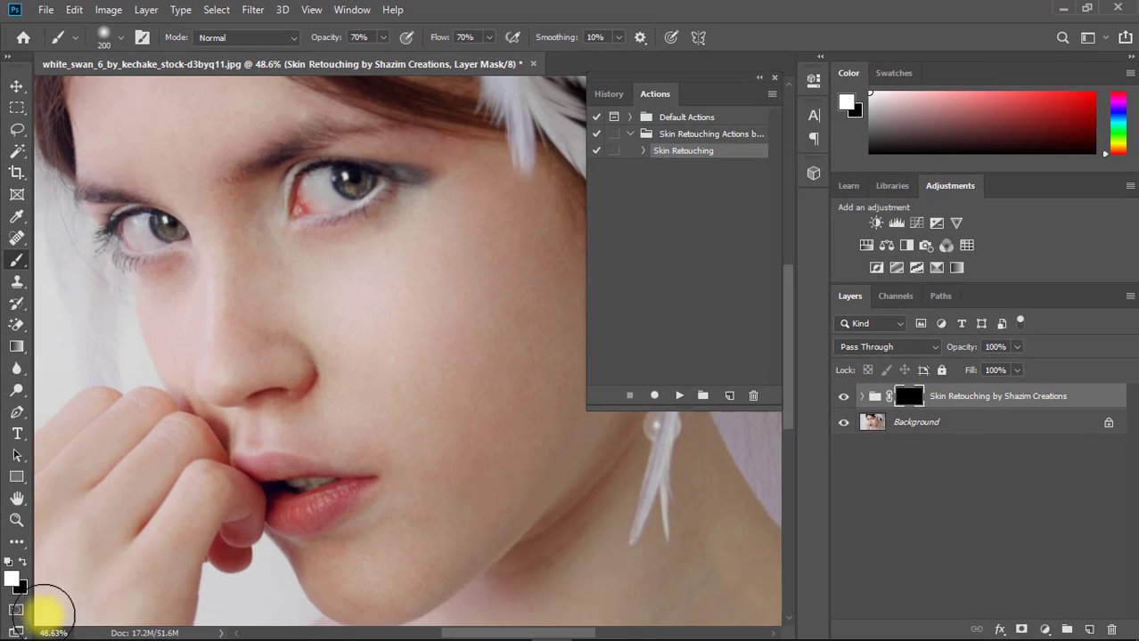
pyautogui.click(388, 290)
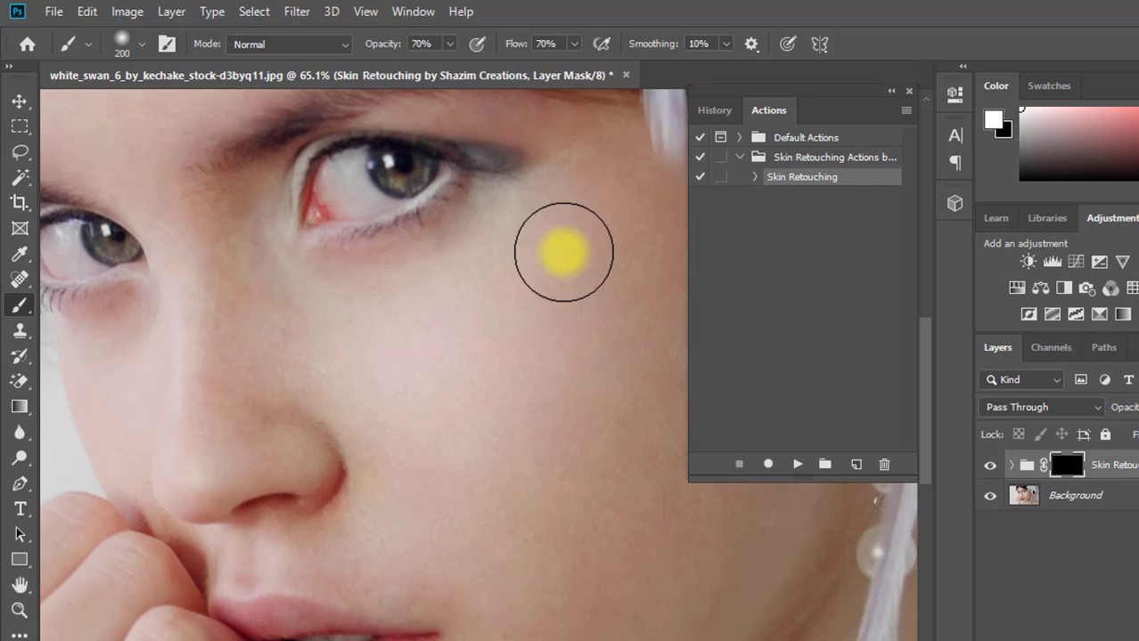
# Step: Paint white on the retouching group's mask over the temple and cheek to reveal the skin smoothing
pyautogui.moveTo(519, 233)
pyautogui.mouseDown()
pyautogui.moveTo(486, 263)
pyautogui.moveTo(563, 223)
pyautogui.mouseUp()
pyautogui.moveTo(607, 260); pyautogui.dragTo(598, 268)
pyautogui.moveTo(554, 308); pyautogui.dragTo(463, 349)
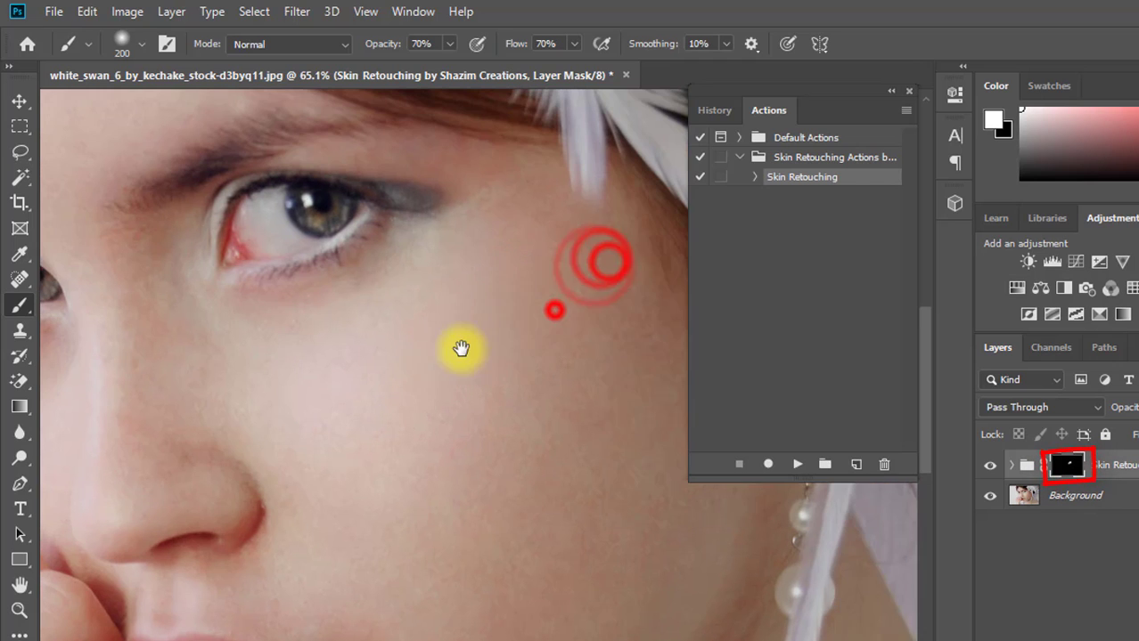
pyautogui.moveTo(521, 269); pyautogui.dragTo(559, 375)
pyautogui.moveTo(573, 339)
pyautogui.mouseDown()
pyautogui.moveTo(602, 432)
pyautogui.moveTo(599, 504)
pyautogui.mouseUp()
pyautogui.moveTo(562, 420)
pyautogui.mouseDown()
pyautogui.moveTo(503, 442)
pyautogui.moveTo(428, 436)
pyautogui.mouseUp()
pyautogui.moveTo(462, 452); pyautogui.dragTo(455, 490)
pyautogui.moveTo(465, 509)
pyautogui.mouseDown()
pyautogui.moveTo(511, 458)
pyautogui.moveTo(543, 476)
pyautogui.mouseUp()
pyautogui.moveTo(541, 489); pyautogui.dragTo(548, 503)
pyautogui.moveTo(550, 510); pyautogui.dragTo(545, 524)
pyautogui.moveTo(419, 499); pyautogui.dragTo(452, 424)
# Step: Paint white on the group mask over the skin beneath the eye and along the nose
pyautogui.moveTo(470, 372)
pyautogui.mouseDown()
pyautogui.moveTo(340, 354)
pyautogui.moveTo(318, 366)
pyautogui.mouseUp()
pyautogui.moveTo(328, 399); pyautogui.dragTo(303, 388)
pyautogui.moveTo(295, 396)
pyautogui.mouseDown()
pyautogui.moveTo(229, 389)
pyautogui.moveTo(206, 368)
pyautogui.mouseUp()
pyautogui.moveTo(196, 333)
pyautogui.mouseDown()
pyautogui.moveTo(185, 338)
pyautogui.moveTo(196, 334)
pyautogui.mouseUp()
pyautogui.moveTo(232, 327)
pyautogui.mouseDown()
pyautogui.moveTo(305, 399)
pyautogui.moveTo(268, 424)
pyautogui.mouseUp()
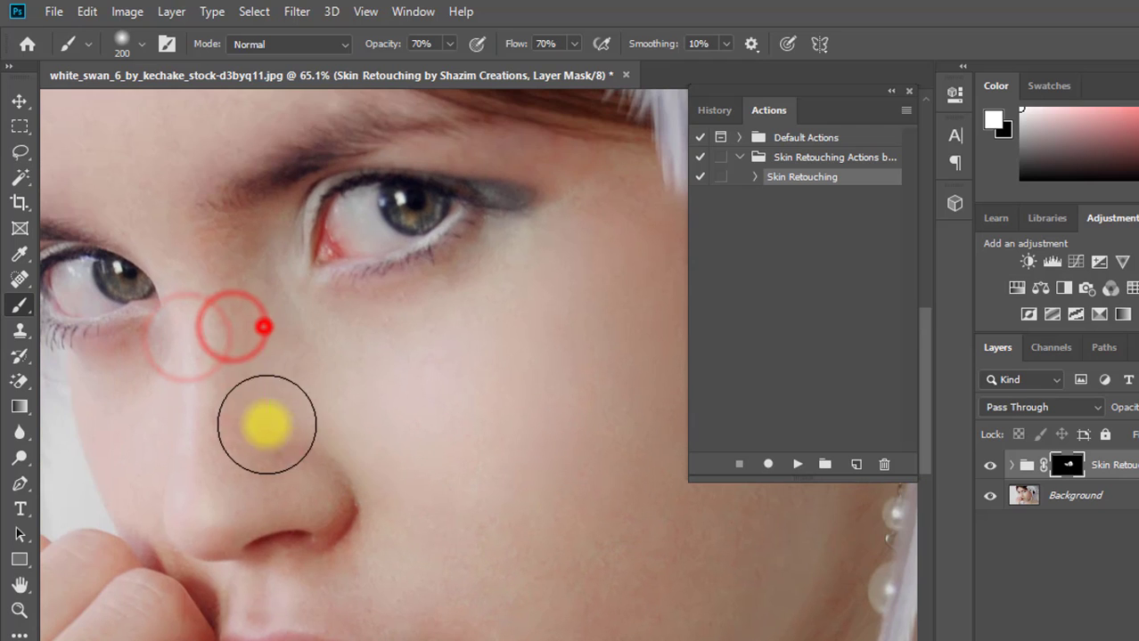
pyautogui.moveTo(207, 268); pyautogui.dragTo(239, 363)
pyautogui.moveTo(233, 304); pyautogui.dragTo(227, 287)
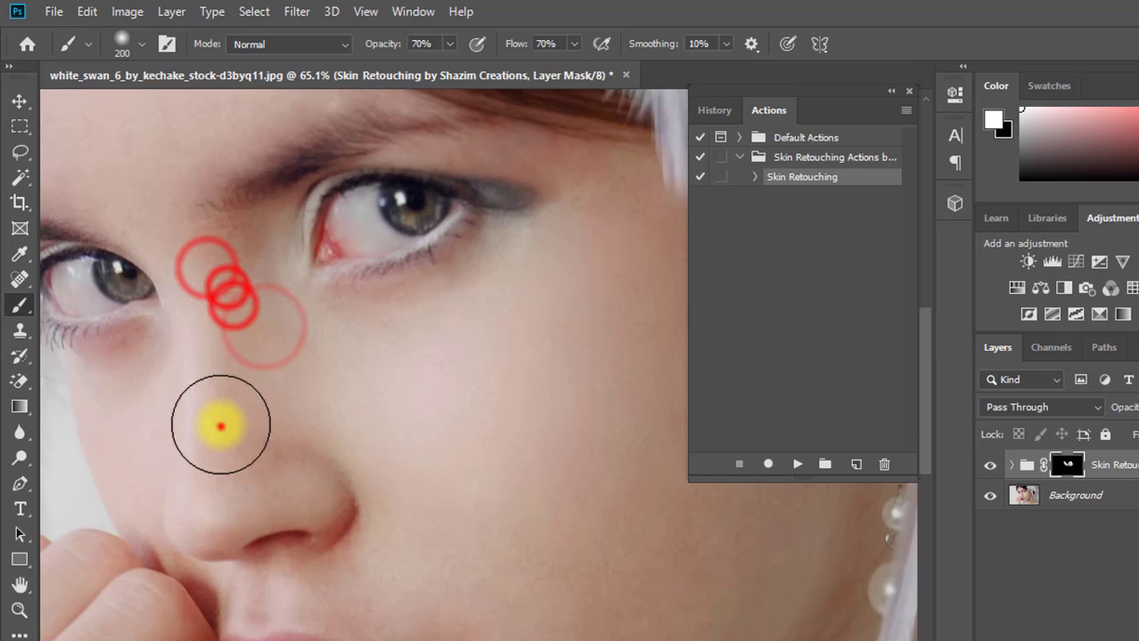
pyautogui.moveTo(219, 424); pyautogui.dragTo(256, 444)
pyautogui.moveTo(304, 444); pyautogui.dragTo(310, 455)
# Step: Set the brush opacity to 90% and flow to 81%, and paint the mask over the forehead skin
pyautogui.moveTo(362, 485); pyautogui.dragTo(308, 301)
pyautogui.moveTo(385, 43)
pyautogui.mouseDown()
pyautogui.moveTo(397, 45)
pyautogui.moveTo(385, 46)
pyautogui.mouseUp()
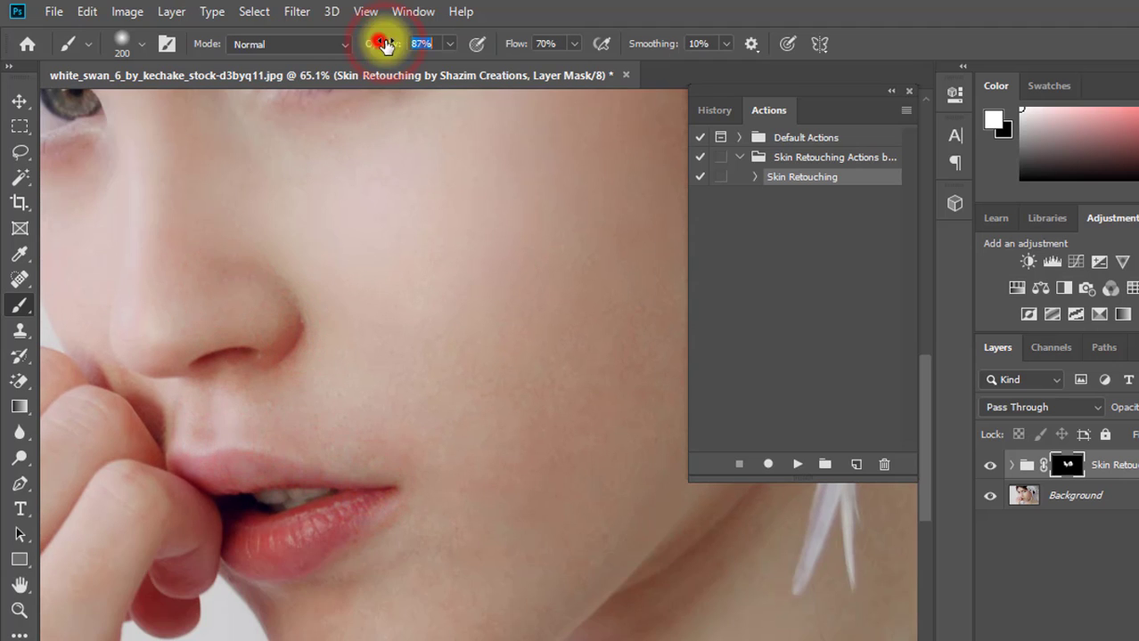
pyautogui.moveTo(523, 46); pyautogui.dragTo(524, 47)
pyautogui.moveTo(463, 163); pyautogui.dragTo(761, 502)
pyautogui.moveTo(615, 361); pyautogui.dragTo(559, 337)
pyautogui.moveTo(326, 211); pyautogui.dragTo(314, 166)
pyautogui.moveTo(458, 190); pyautogui.dragTo(376, 232)
pyautogui.moveTo(257, 257); pyautogui.dragTo(267, 290)
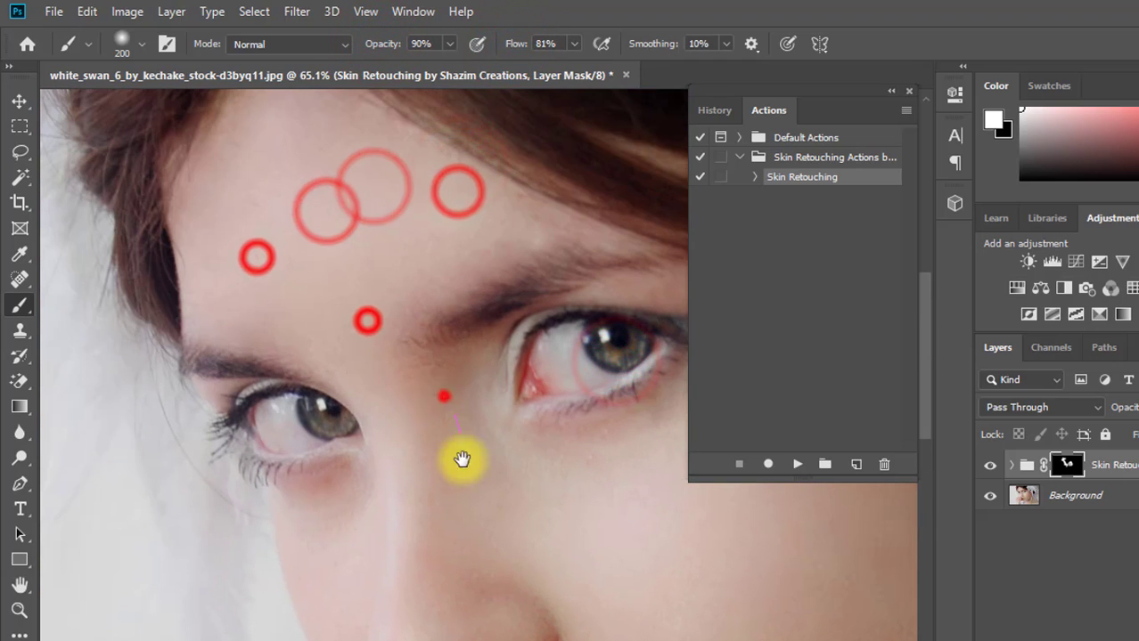
pyautogui.moveTo(473, 508); pyautogui.dragTo(370, 295)
# Step: Continue painting the group mask over the remaining nose, cheek and lower face skin
pyautogui.moveTo(296, 396); pyautogui.dragTo(369, 397)
pyautogui.moveTo(483, 453); pyautogui.dragTo(294, 309)
pyautogui.moveTo(220, 356); pyautogui.dragTo(320, 361)
pyautogui.moveTo(168, 353); pyautogui.dragTo(223, 343)
pyautogui.moveTo(360, 280)
pyautogui.mouseDown()
pyautogui.moveTo(239, 275)
pyautogui.moveTo(339, 294)
pyautogui.mouseUp()
pyautogui.moveTo(474, 250); pyautogui.dragTo(442, 365)
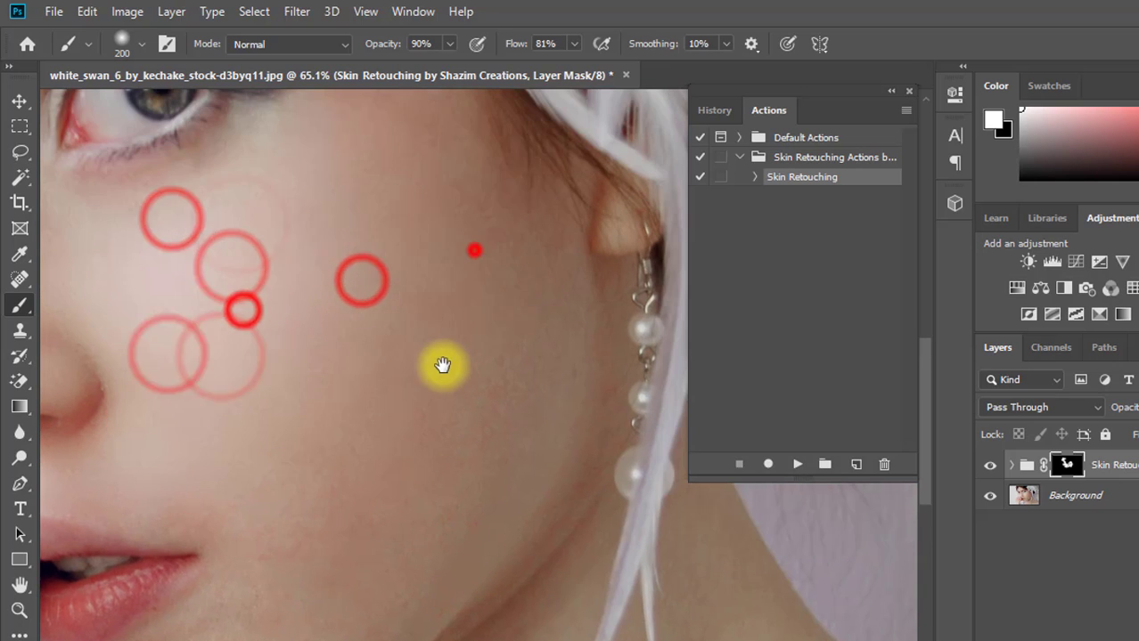
pyautogui.moveTo(448, 187); pyautogui.dragTo(463, 232)
pyautogui.click(310, 547)
pyautogui.moveTo(264, 532); pyautogui.dragTo(472, 237)
pyautogui.click(351, 221)
pyautogui.moveTo(445, 338); pyautogui.dragTo(392, 365)
pyautogui.moveTo(351, 394); pyautogui.dragTo(285, 401)
pyautogui.moveTo(343, 462); pyautogui.dragTo(566, 407)
pyautogui.moveTo(500, 434); pyautogui.dragTo(499, 624)
# Step: Hide and show the retouching group to compare before and after, and delete the group
pyautogui.click(988, 462)
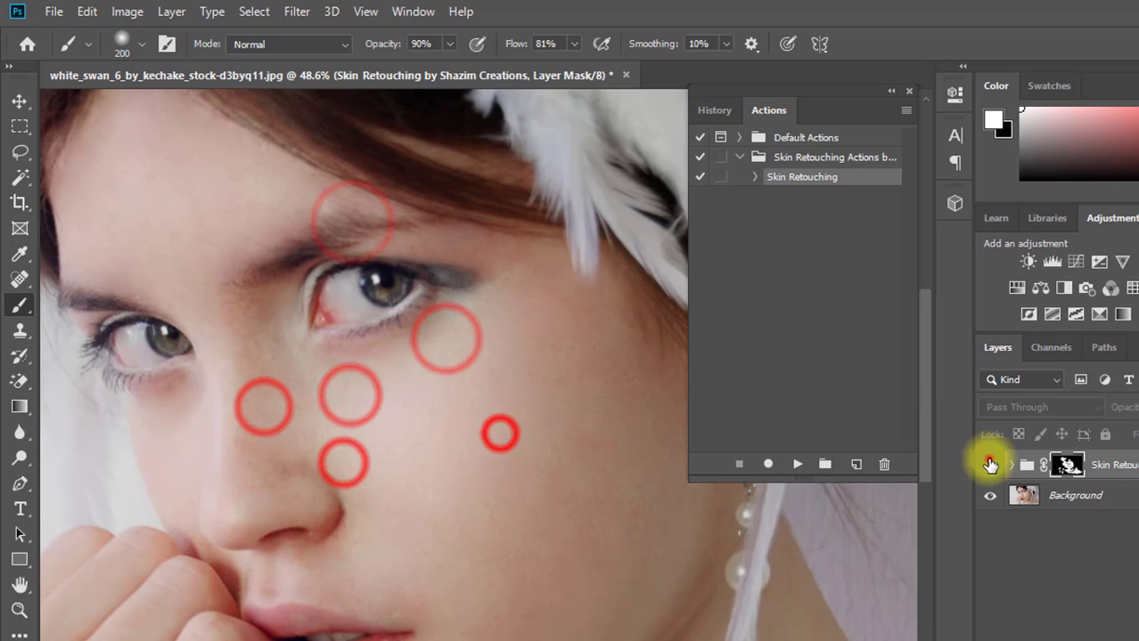
pyautogui.click(989, 461)
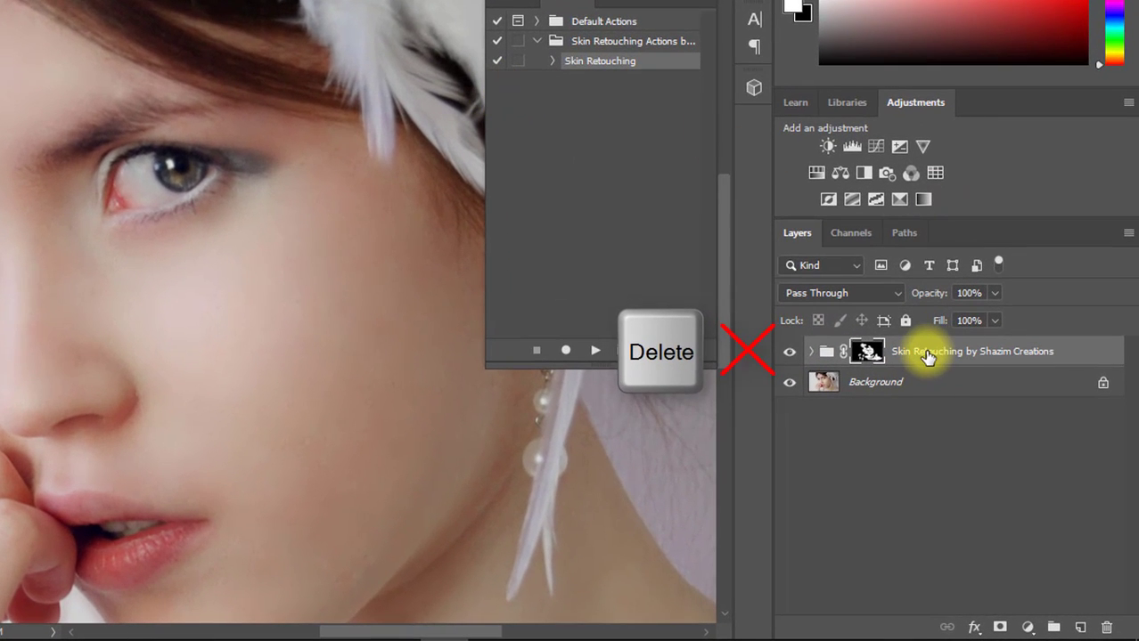
pyautogui.press('Delete')
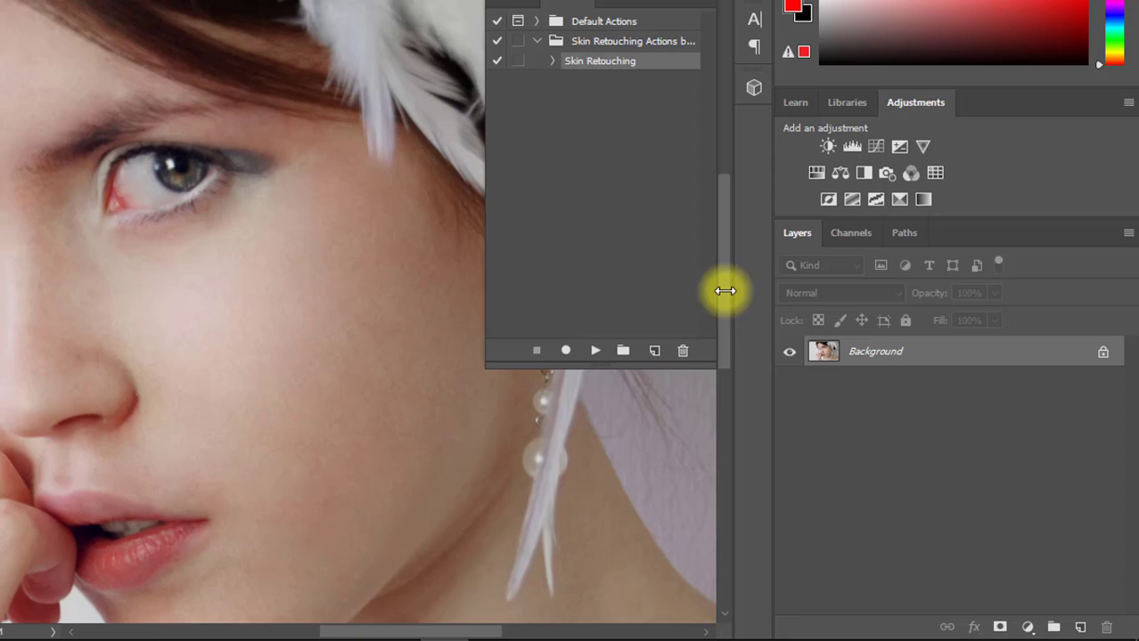
# Step: Enable the dialog toggles for the Gaussian Blur and High Pass commands in the Skin Retouching action, and collapse its command list
pyautogui.scroll(-4, 178, 231)
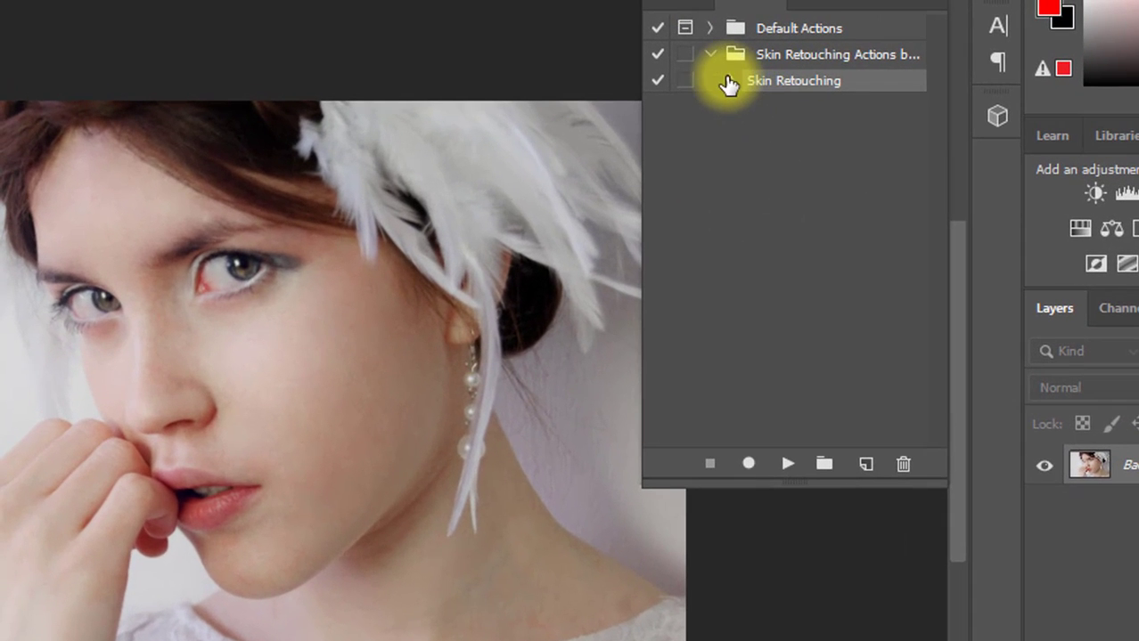
pyautogui.click(705, 76)
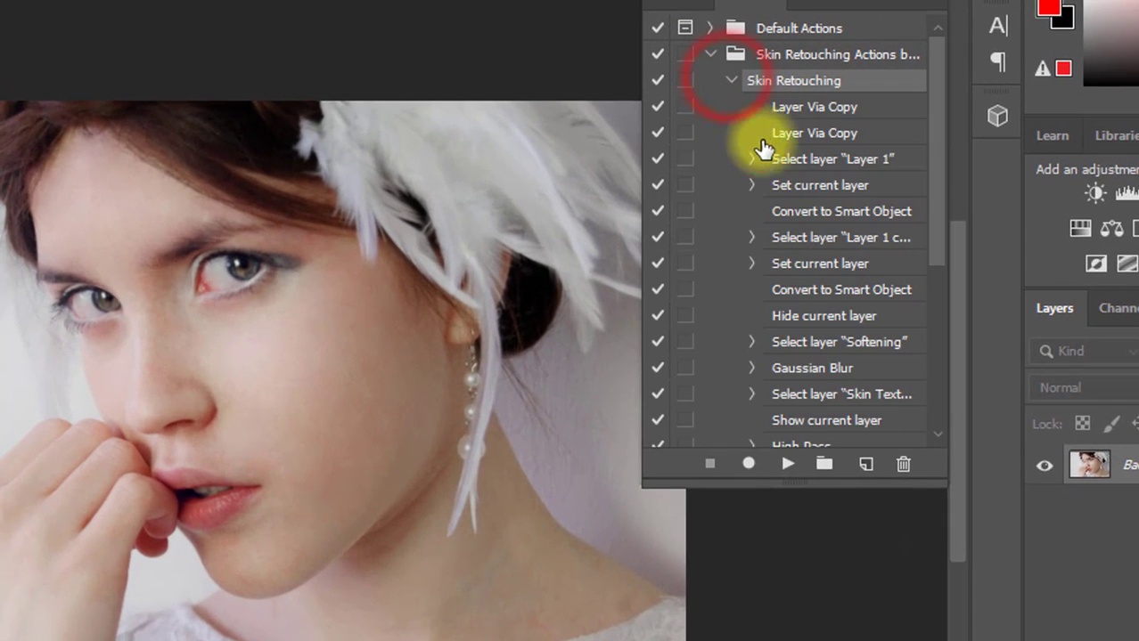
pyautogui.scroll(-2, 888, 303)
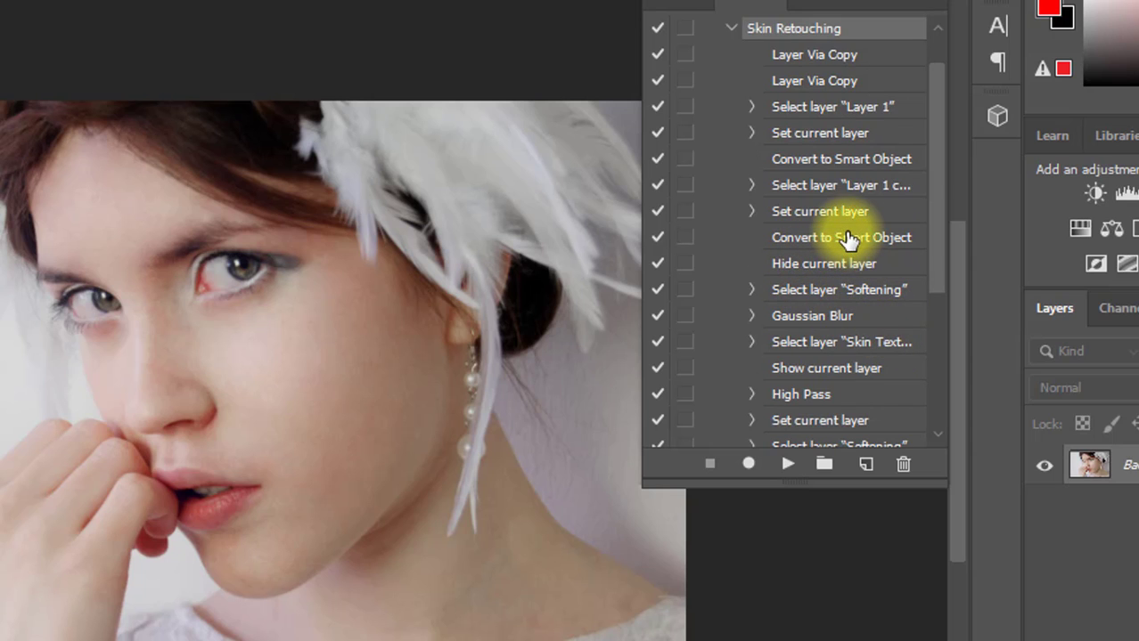
pyautogui.scroll(1, 846, 236)
pyautogui.scroll(-4, 852, 237)
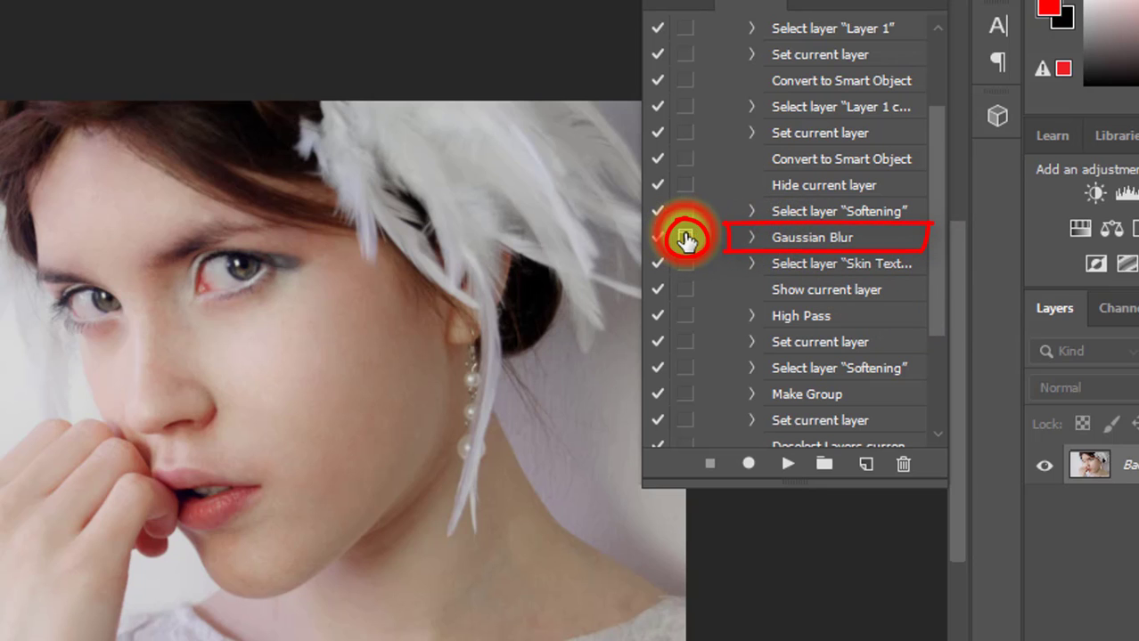
pyautogui.click(685, 239)
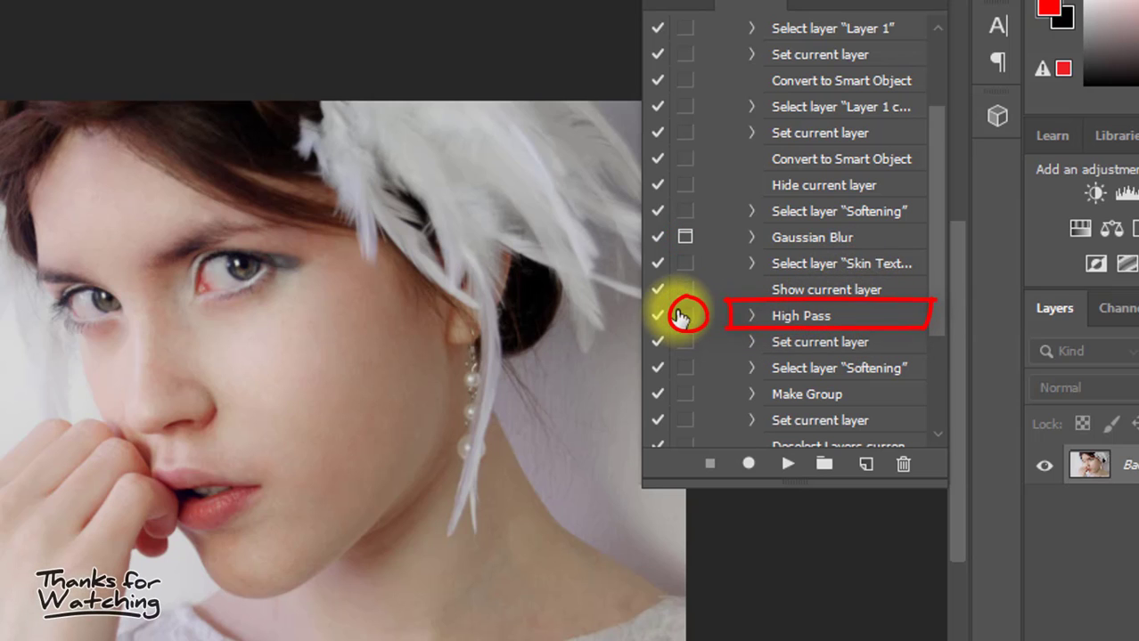
pyautogui.click(685, 317)
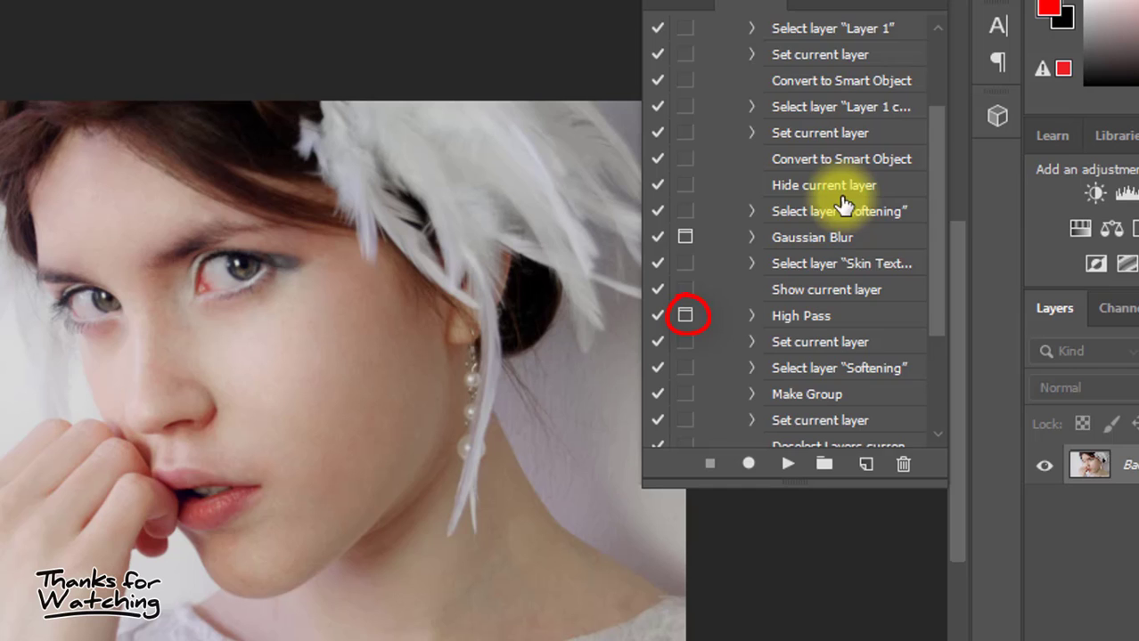
pyautogui.scroll(3, 833, 187)
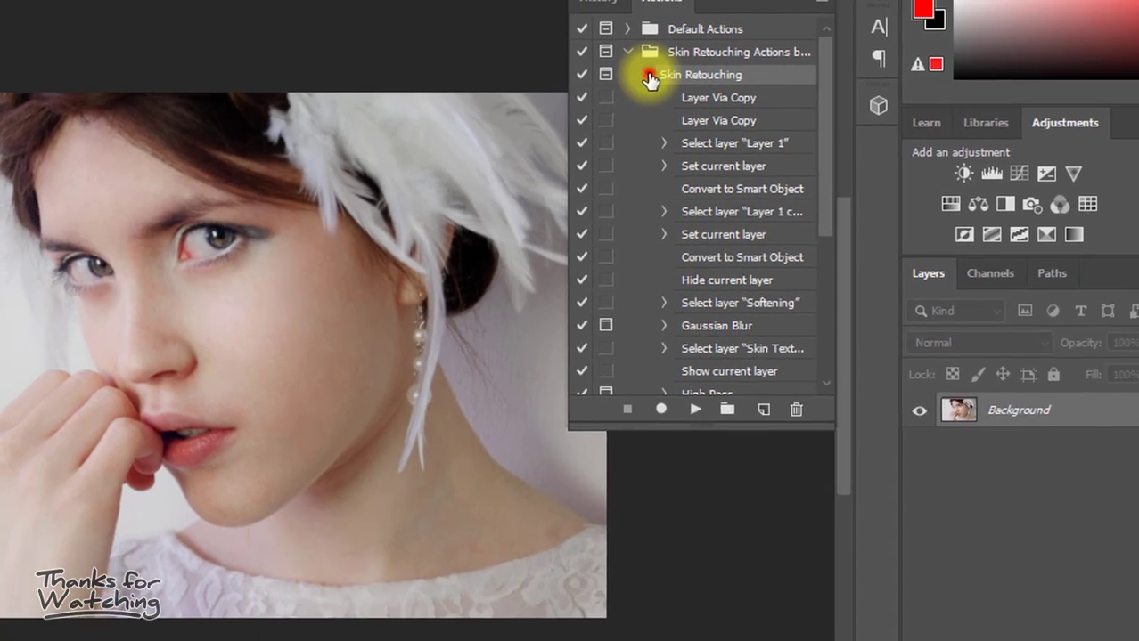
pyautogui.click(649, 76)
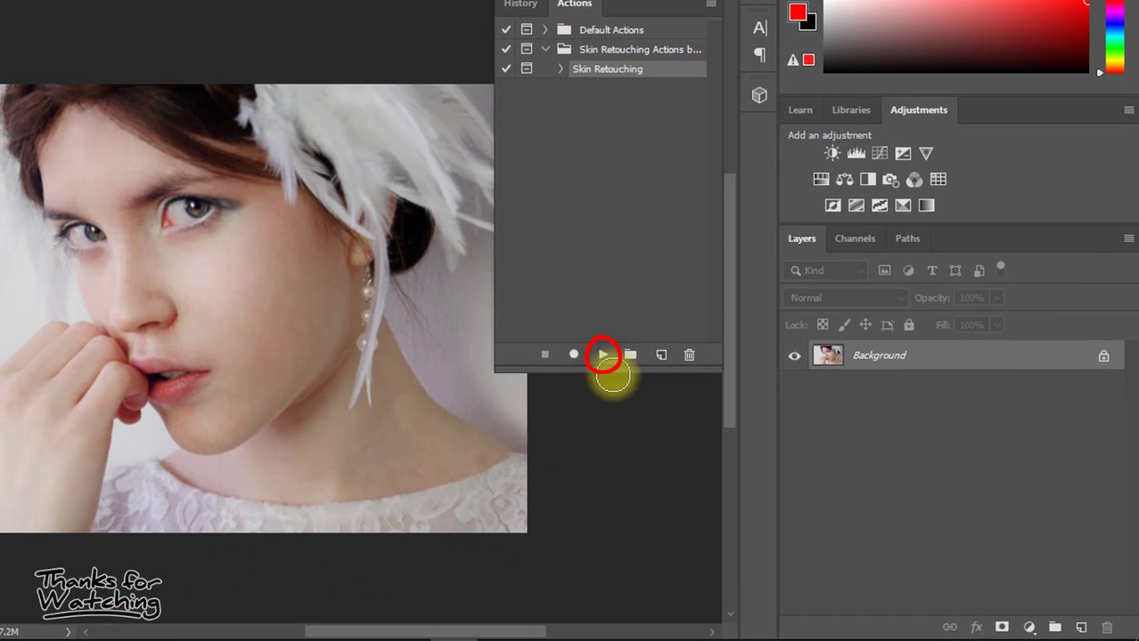
# Step: Play the Skin Retouching action and apply its Gaussian Blur with a radius of 15 pixels
pyautogui.click(601, 357)
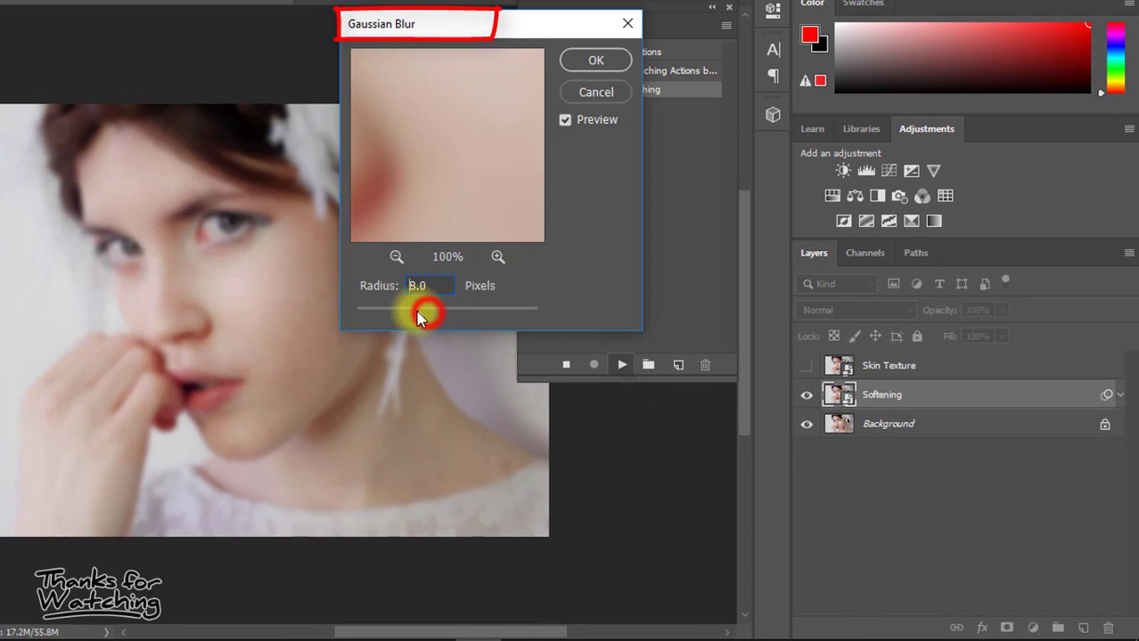
pyautogui.moveTo(421, 314)
pyautogui.mouseDown()
pyautogui.moveTo(409, 310)
pyautogui.moveTo(435, 310)
pyautogui.mouseUp()
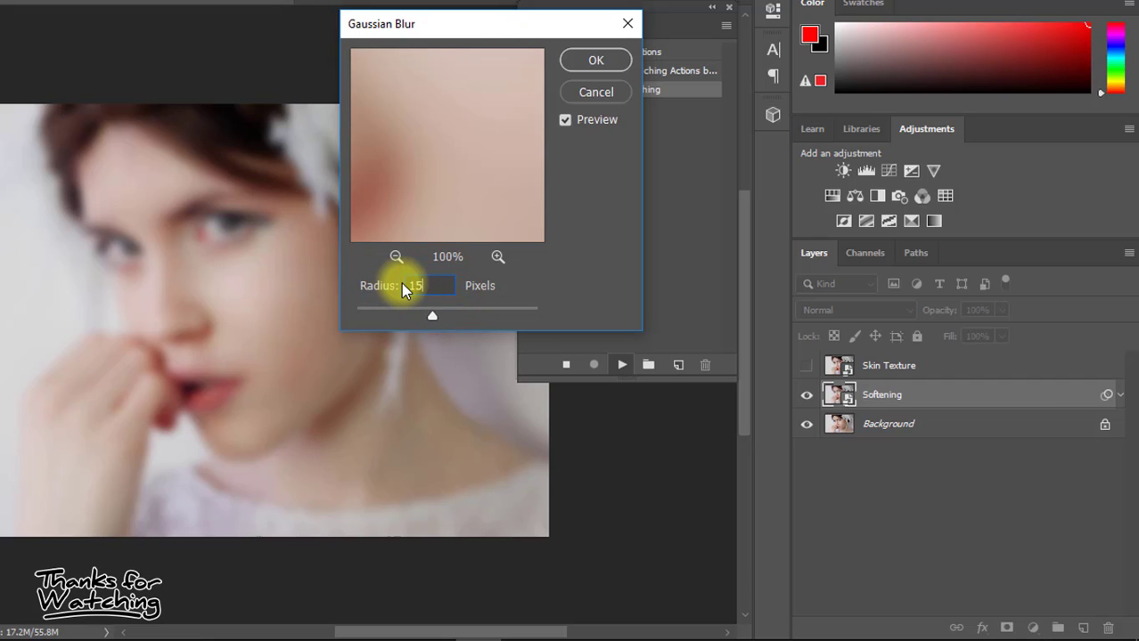
pyautogui.click(581, 60)
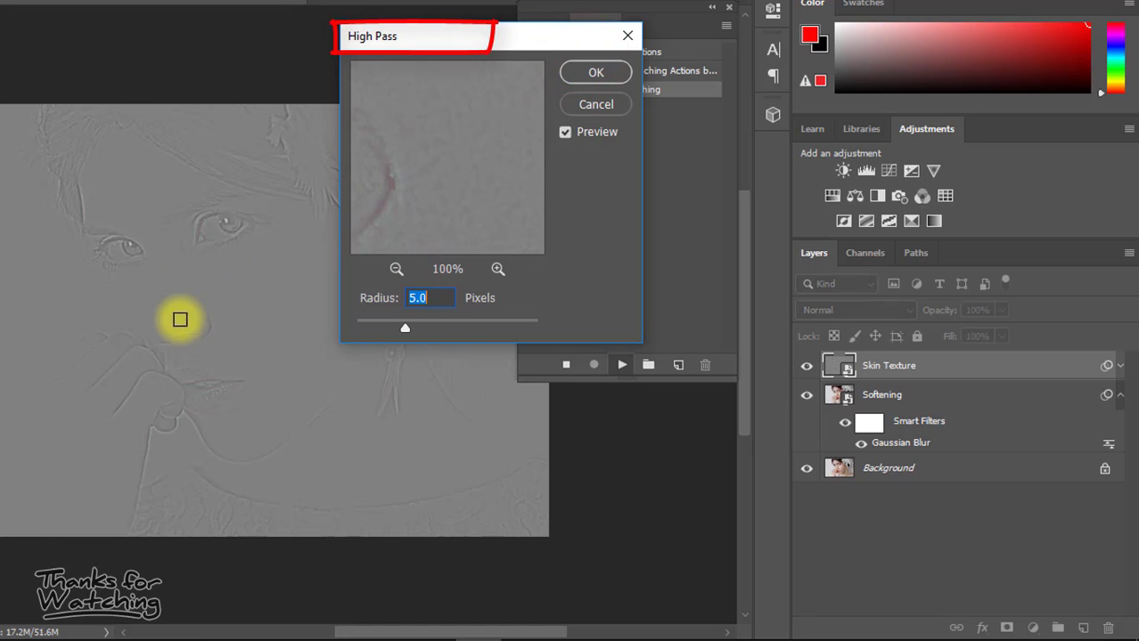
# Step: Apply the action's High Pass filter to the Skin Texture layer with a radius of 6 pixels
pyautogui.click(183, 298)
pyautogui.moveTo(460, 43); pyautogui.dragTo(620, 63)
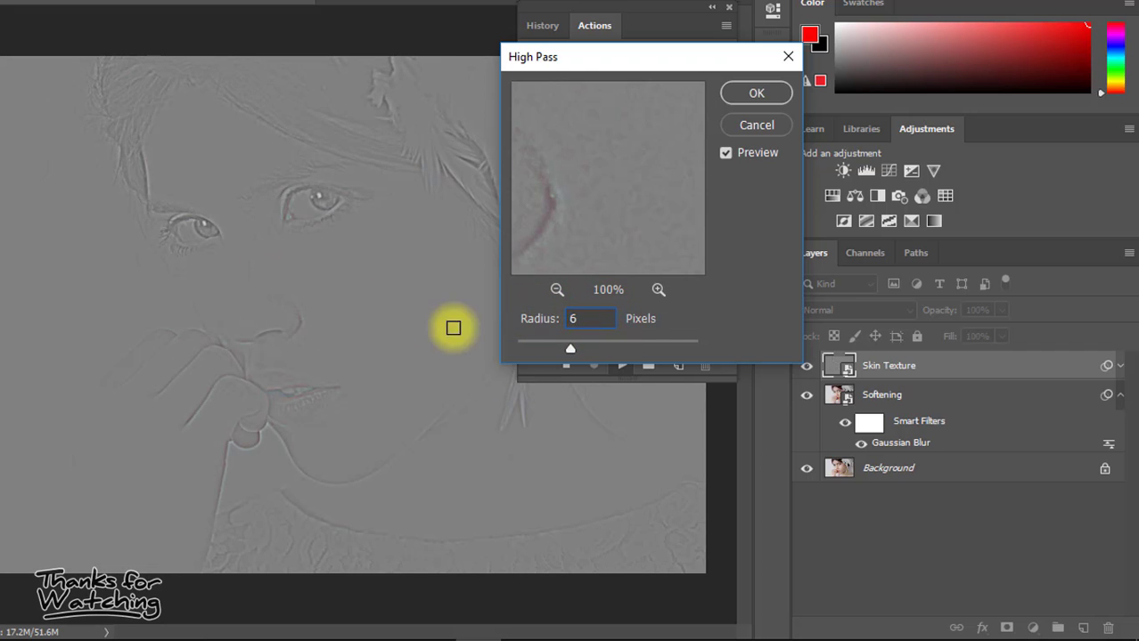
pyautogui.click(754, 93)
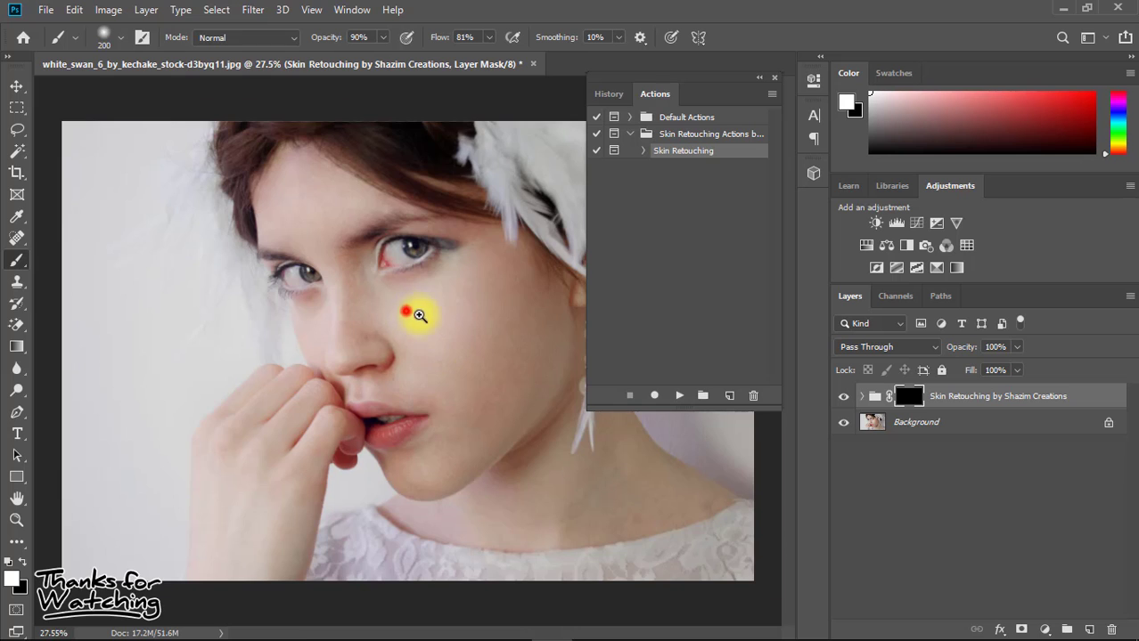
# Step: Set the brush opacity and flow to 99%, and paint the group mask over the nose and cheek skin
pyautogui.moveTo(420, 315)
pyautogui.mouseDown()
pyautogui.moveTo(444, 319)
pyautogui.moveTo(358, 313)
pyautogui.moveTo(287, 346)
pyautogui.moveTo(306, 362)
pyautogui.moveTo(402, 263)
pyautogui.mouseUp()
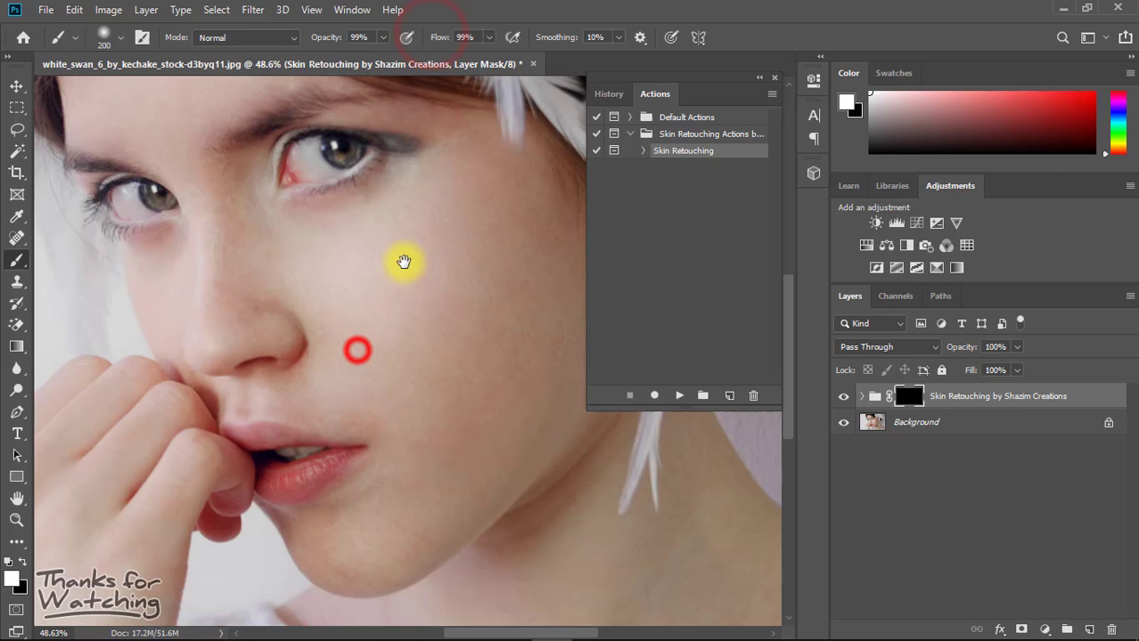
pyautogui.moveTo(438, 197)
pyautogui.mouseDown()
pyautogui.moveTo(366, 247)
pyautogui.moveTo(227, 242)
pyautogui.mouseUp()
pyautogui.moveTo(247, 196); pyautogui.dragTo(300, 300)
pyautogui.moveTo(248, 237); pyautogui.dragTo(253, 294)
pyautogui.moveTo(224, 224); pyautogui.dragTo(253, 310)
pyautogui.moveTo(232, 310); pyautogui.dragTo(251, 345)
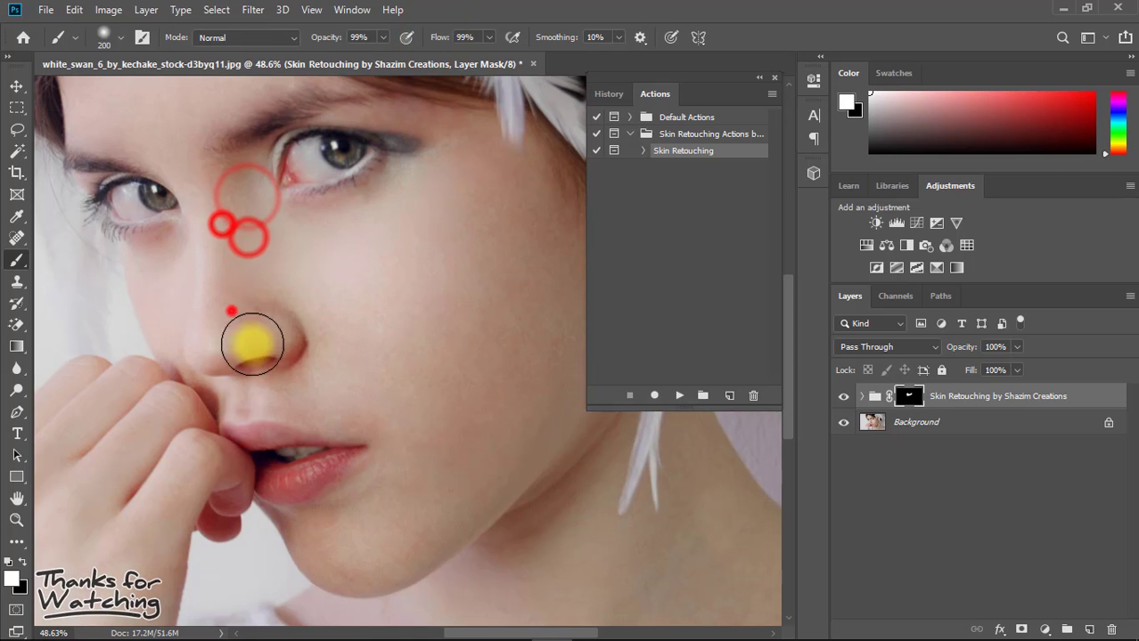
pyautogui.moveTo(438, 259); pyautogui.dragTo(450, 241)
pyautogui.moveTo(467, 297); pyautogui.dragTo(467, 245)
pyautogui.moveTo(502, 241)
pyautogui.mouseDown()
pyautogui.moveTo(498, 181)
pyautogui.moveTo(459, 265)
pyautogui.mouseUp()
pyautogui.moveTo(465, 286); pyautogui.dragTo(429, 301)
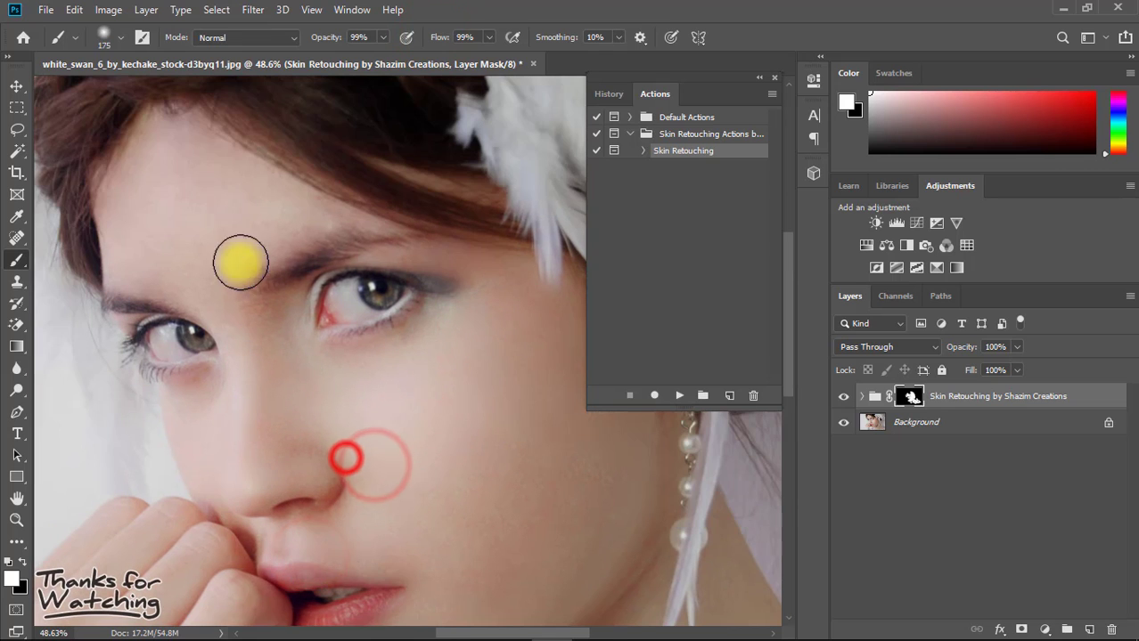
# Step: Adjust the brush size and paint the group mask over the forehead and between the eyebrows
pyautogui.press(']')
pyautogui.press(']')
pyautogui.press(']')
pyautogui.press(']')
pyautogui.moveTo(200, 201); pyautogui.dragTo(181, 269)
pyautogui.click(193, 257)
pyautogui.press('[')
pyautogui.press('[')
pyautogui.press('[')
pyautogui.press('[')
pyautogui.click(184, 253)
pyautogui.click(244, 303)
pyautogui.moveTo(259, 322)
pyautogui.mouseDown()
pyautogui.moveTo(202, 271)
pyautogui.moveTo(289, 212)
pyautogui.mouseUp()
pyautogui.moveTo(307, 206); pyautogui.dragTo(182, 150)
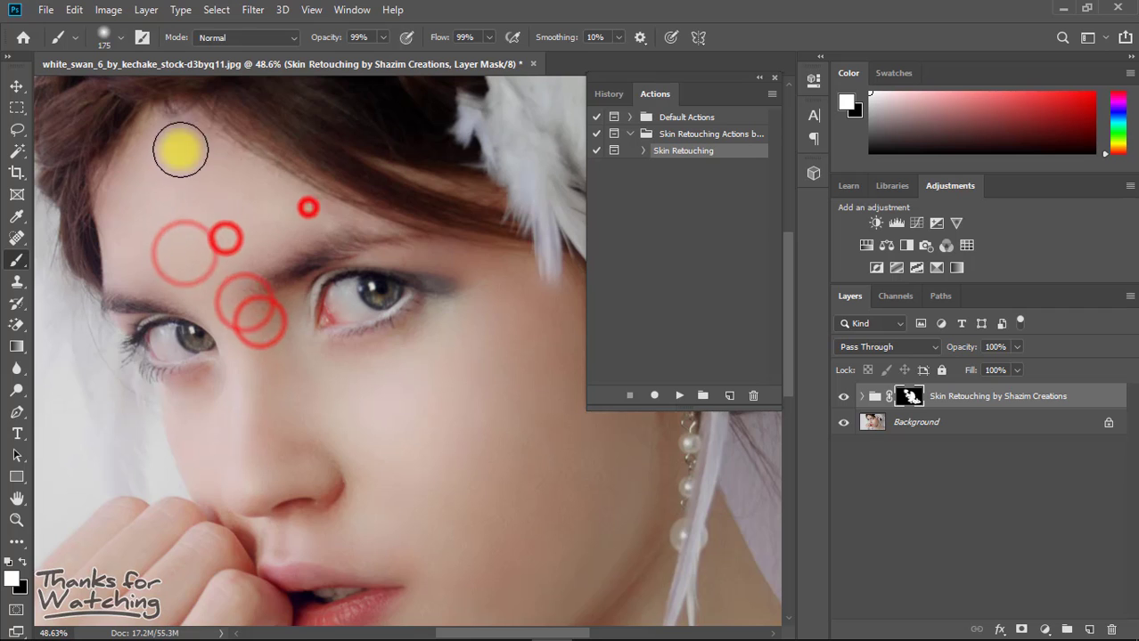
pyautogui.moveTo(378, 325); pyautogui.dragTo(368, 323)
pyautogui.moveTo(402, 310); pyautogui.dragTo(380, 255)
pyautogui.moveTo(443, 368); pyautogui.dragTo(423, 364)
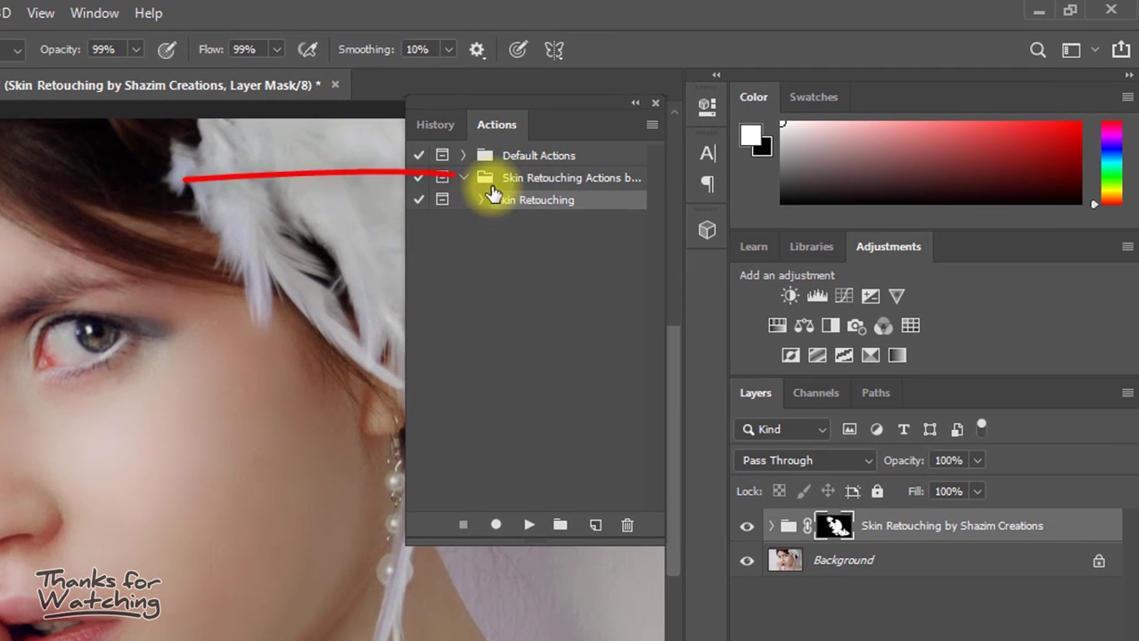
# Step: Save the skin retouching action set to the Desktop as "Skin Retouching Actions by Shazim Creations" in ATN format
pyautogui.click(526, 177)
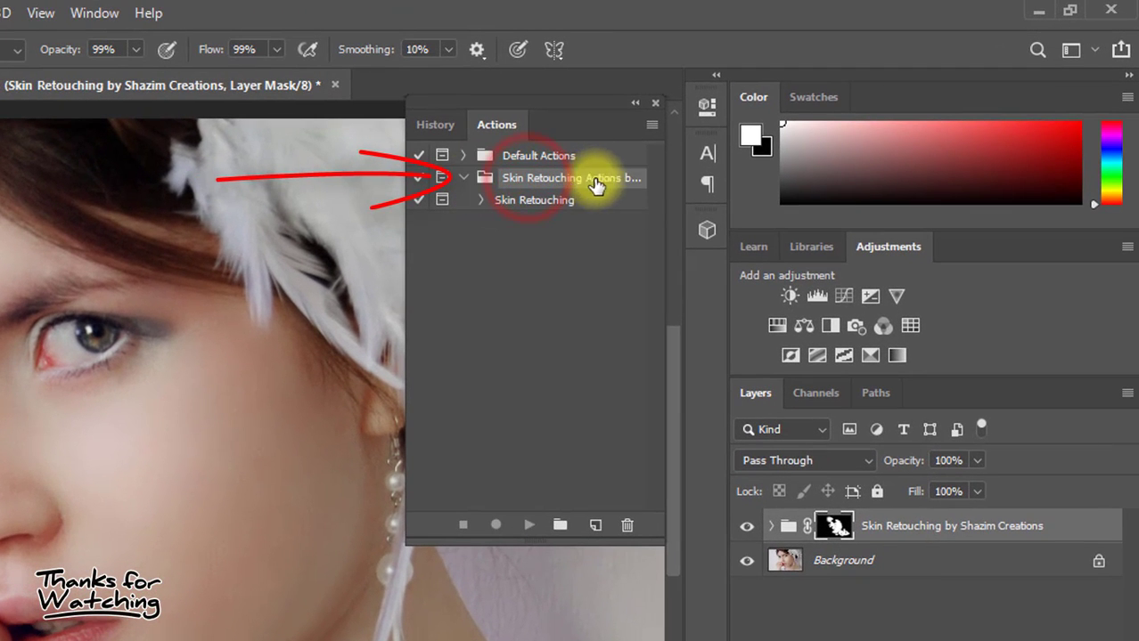
pyautogui.click(649, 125)
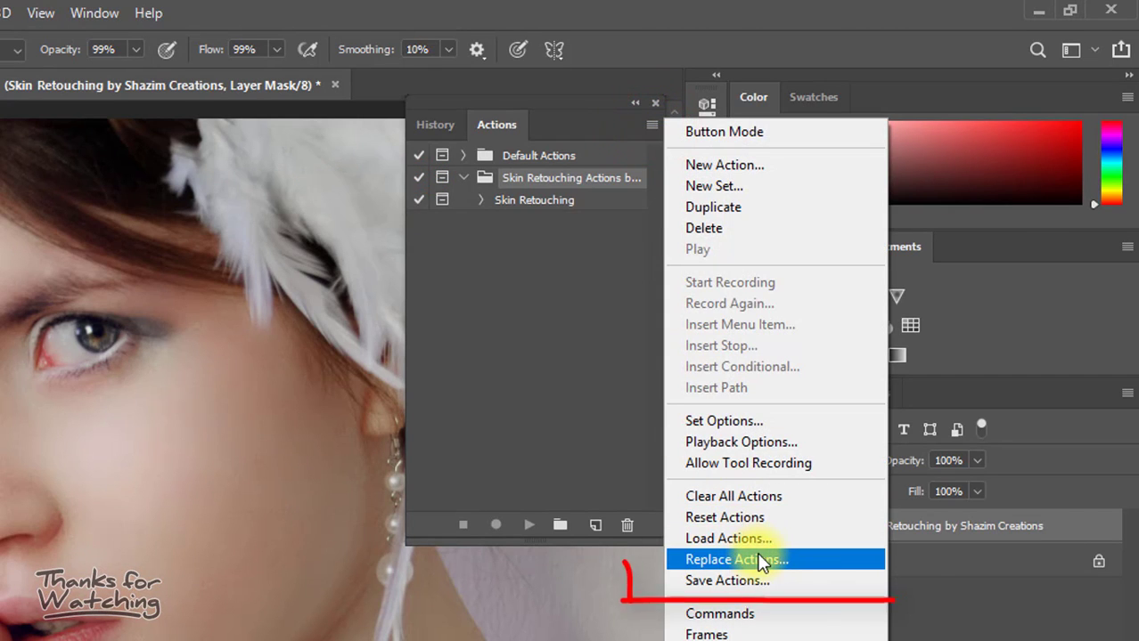
pyautogui.click(726, 584)
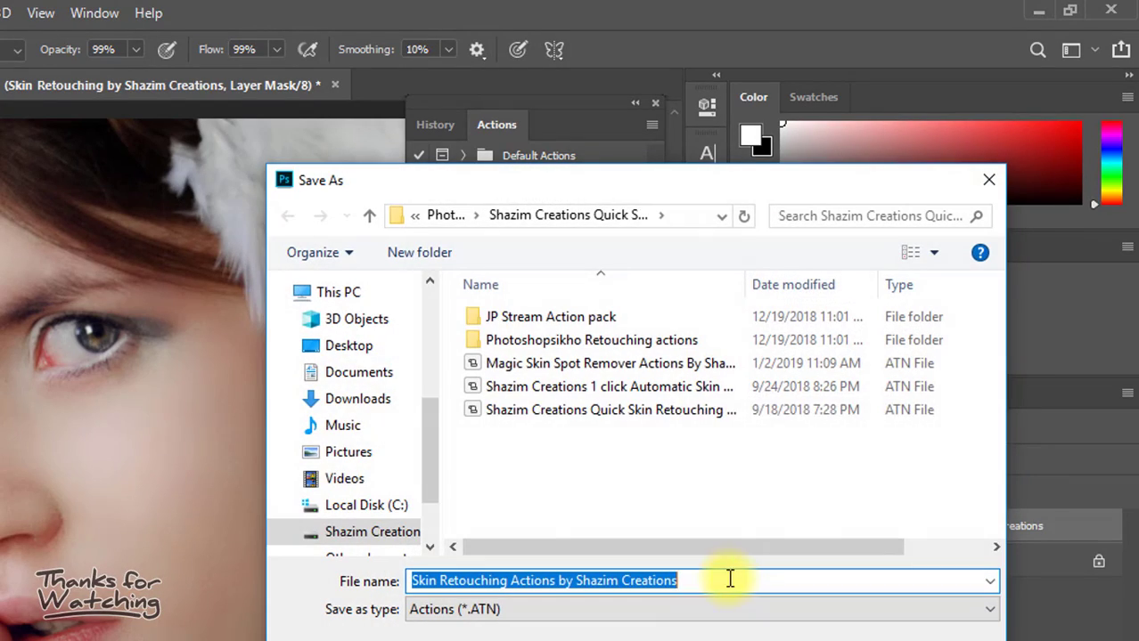
pyautogui.click(348, 346)
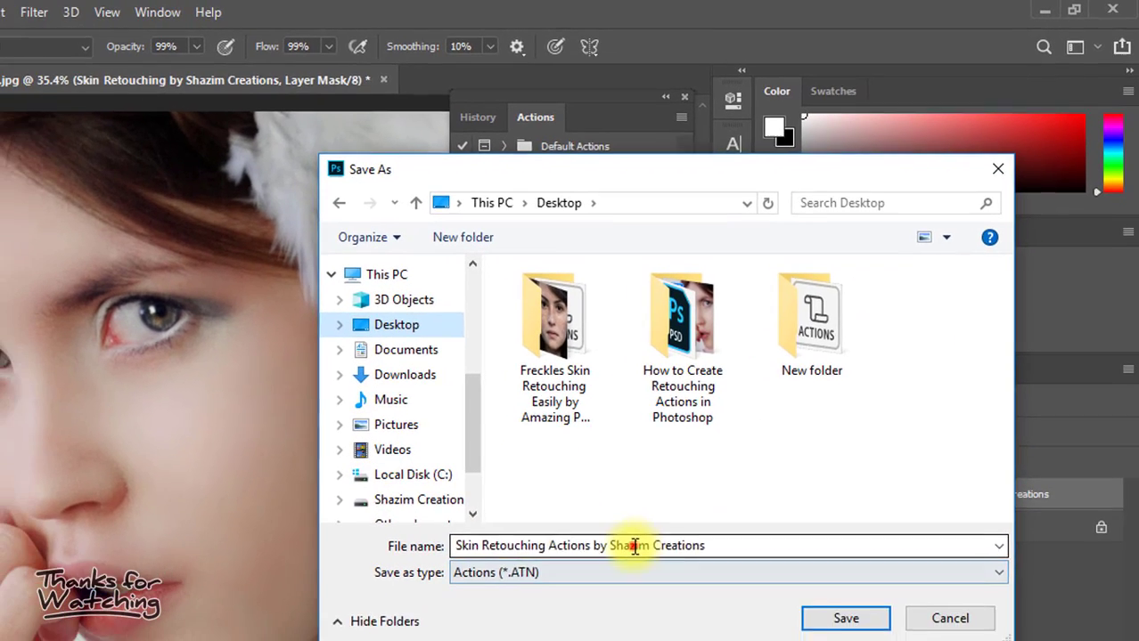
pyautogui.click(560, 580)
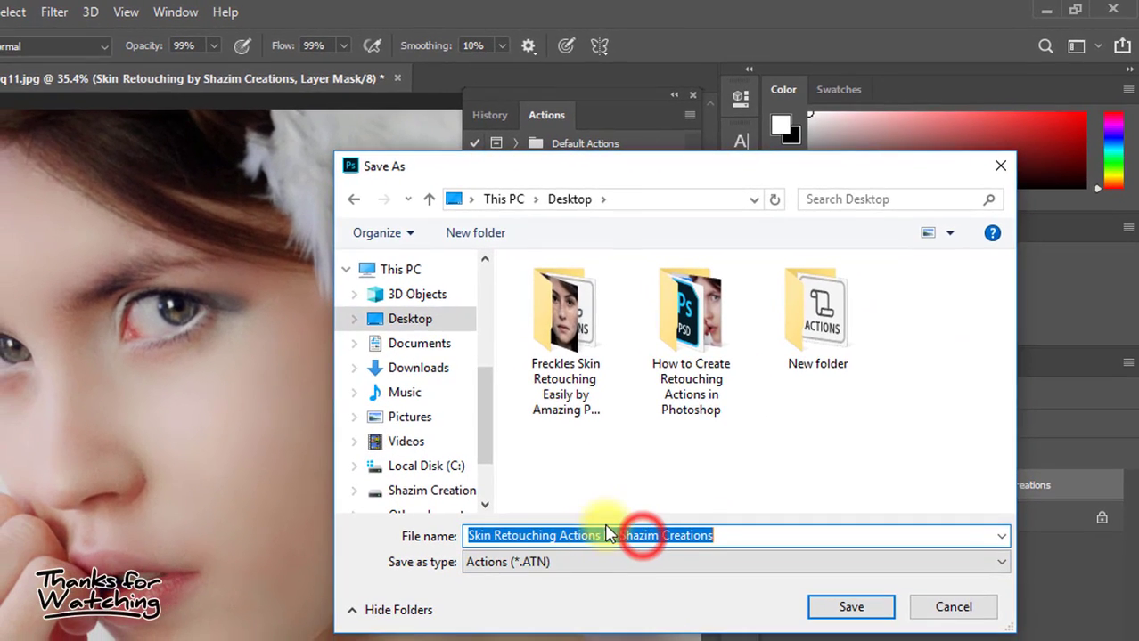
pyautogui.click(850, 608)
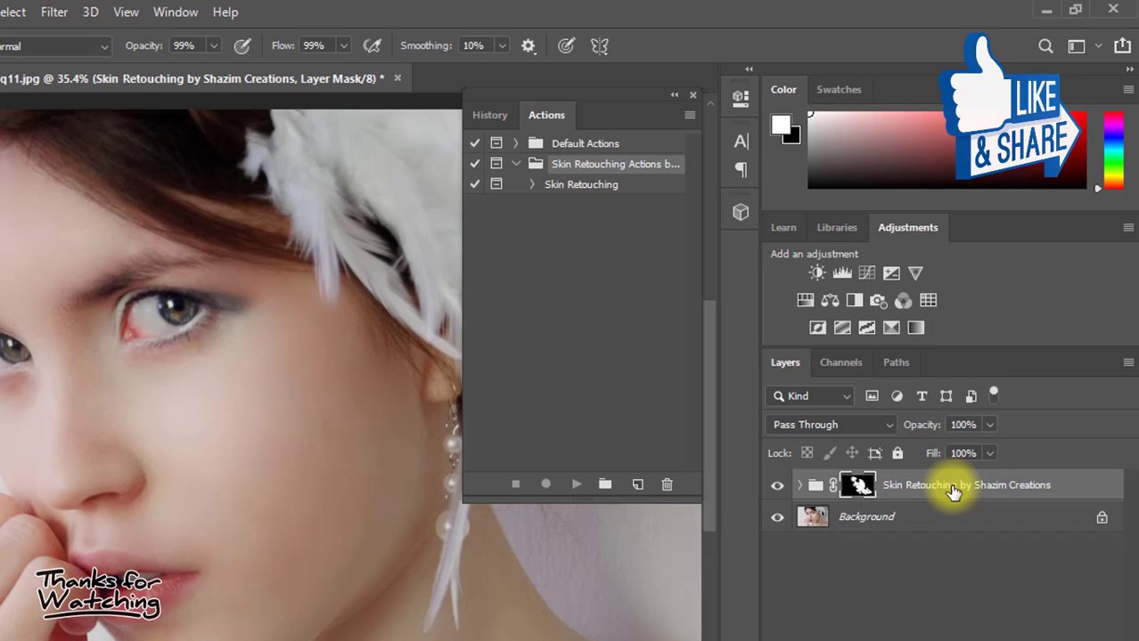
# Step: Delete the Skin Retouching by Shazim Creations layer group and the skin retouching action set
pyautogui.press('Delete')
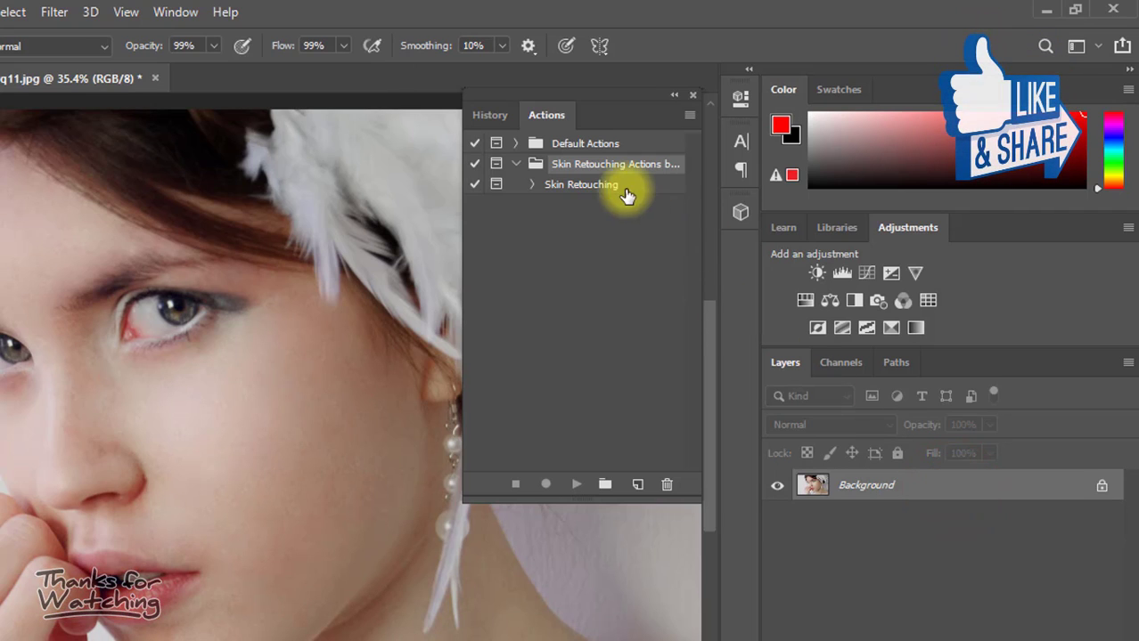
pyautogui.click(668, 484)
pyautogui.click(346, 310)
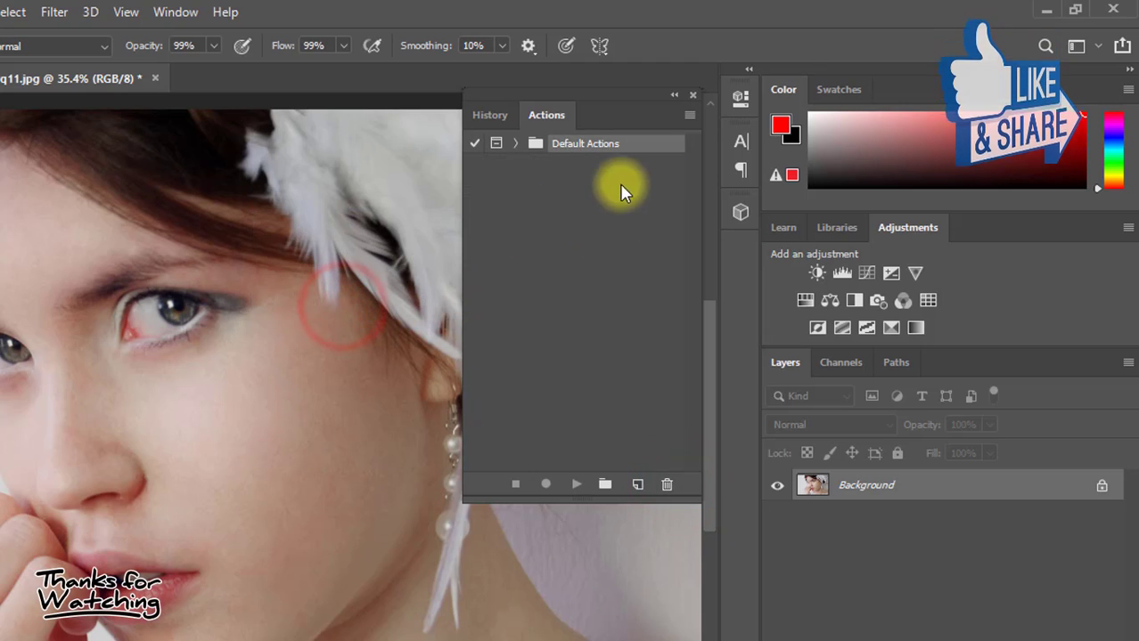
# Step: Load the "Skin Retouching Actions by Shazim Creations" action file from the Desktop
pyautogui.click(692, 114)
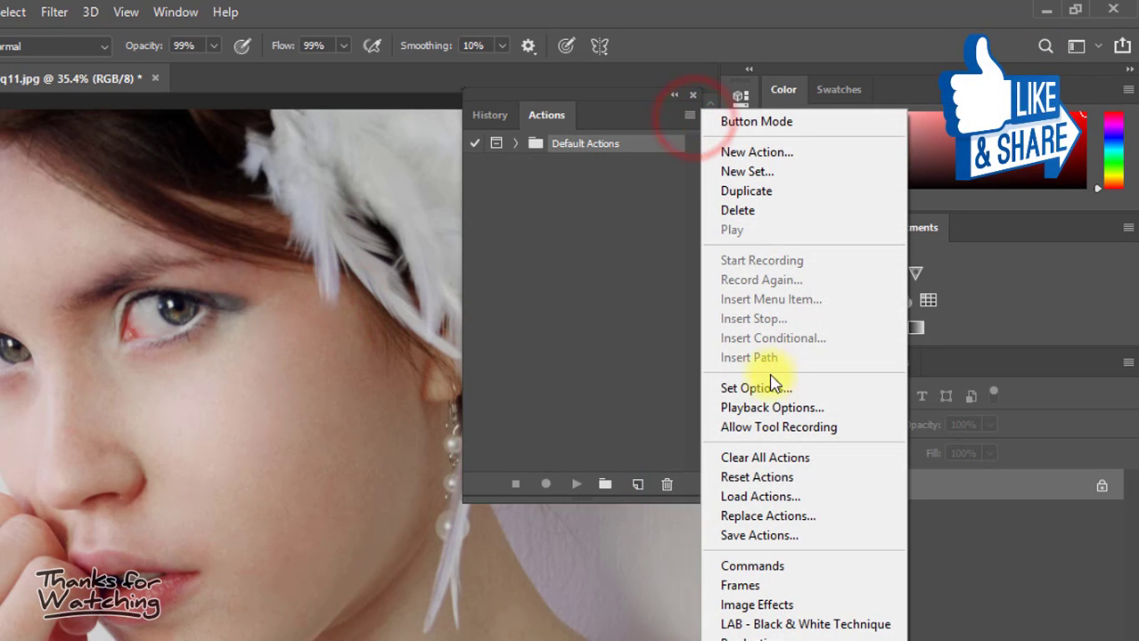
pyautogui.click(772, 497)
pyautogui.click(410, 351)
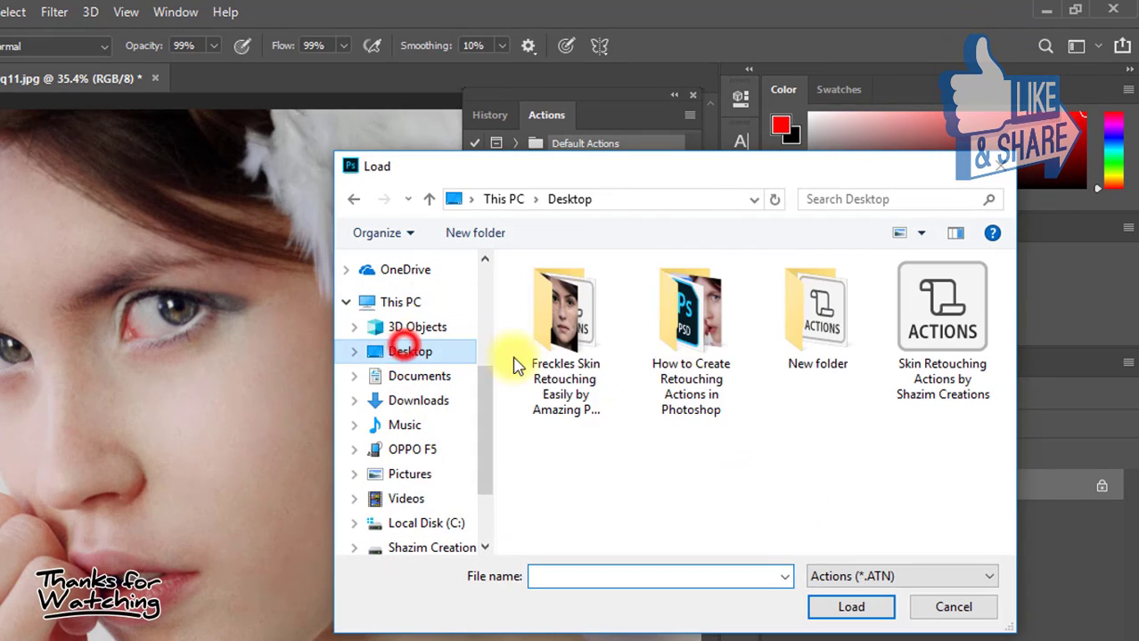
pyautogui.click(936, 328)
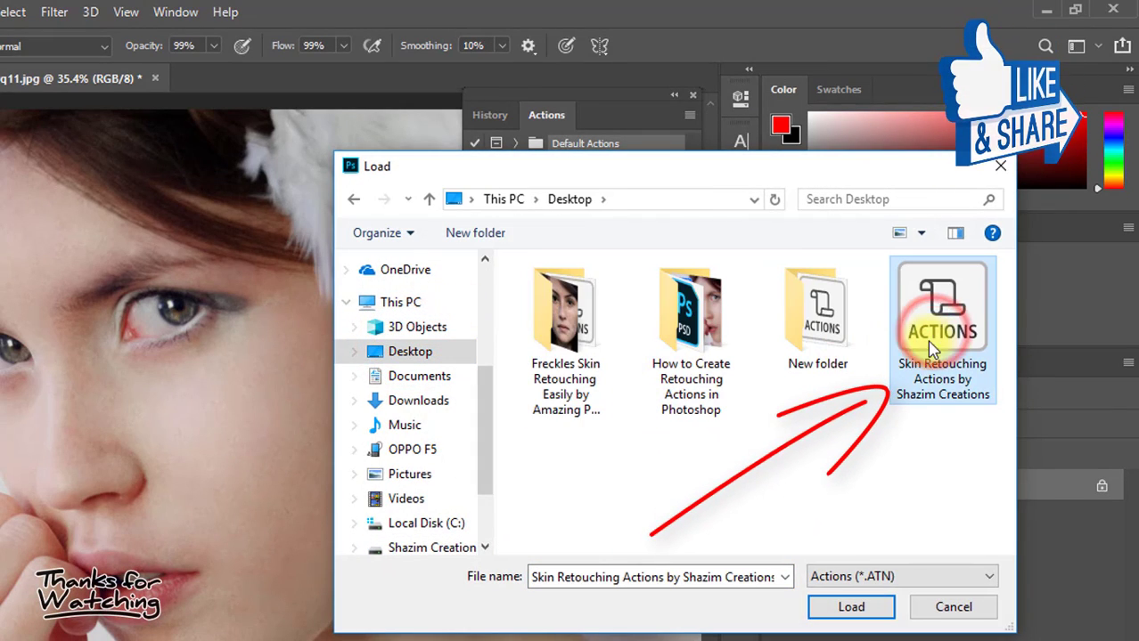
pyautogui.click(848, 607)
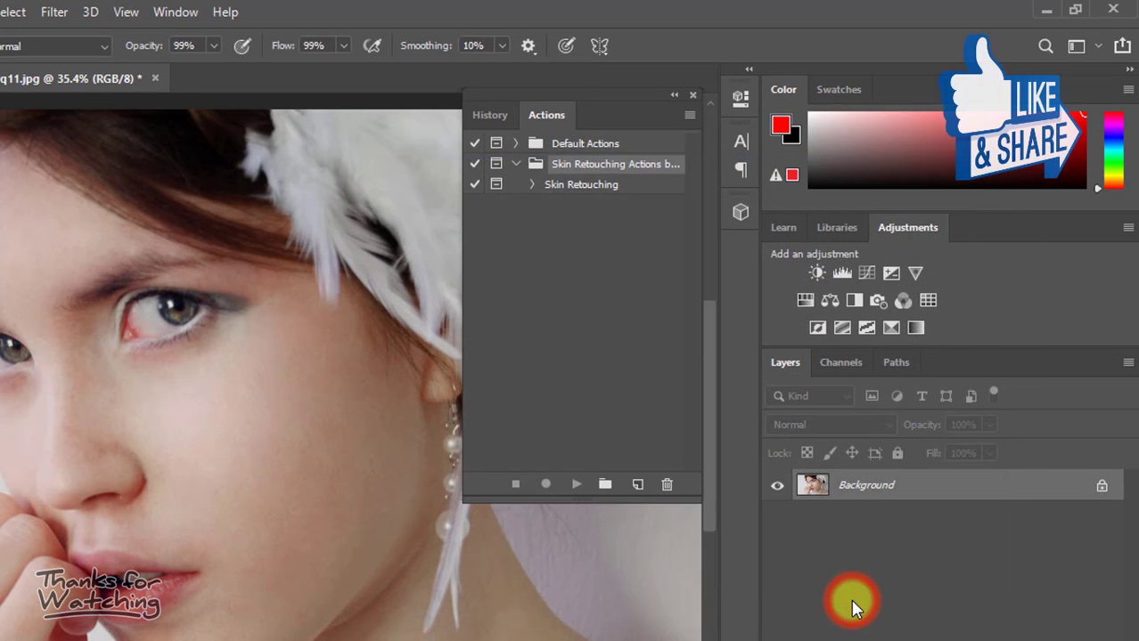
# Step: Play the loaded Skin Retouching action, accepting a Gaussian Blur radius of 12 pixels and a High Pass radius of 5 pixels
pyautogui.click(569, 186)
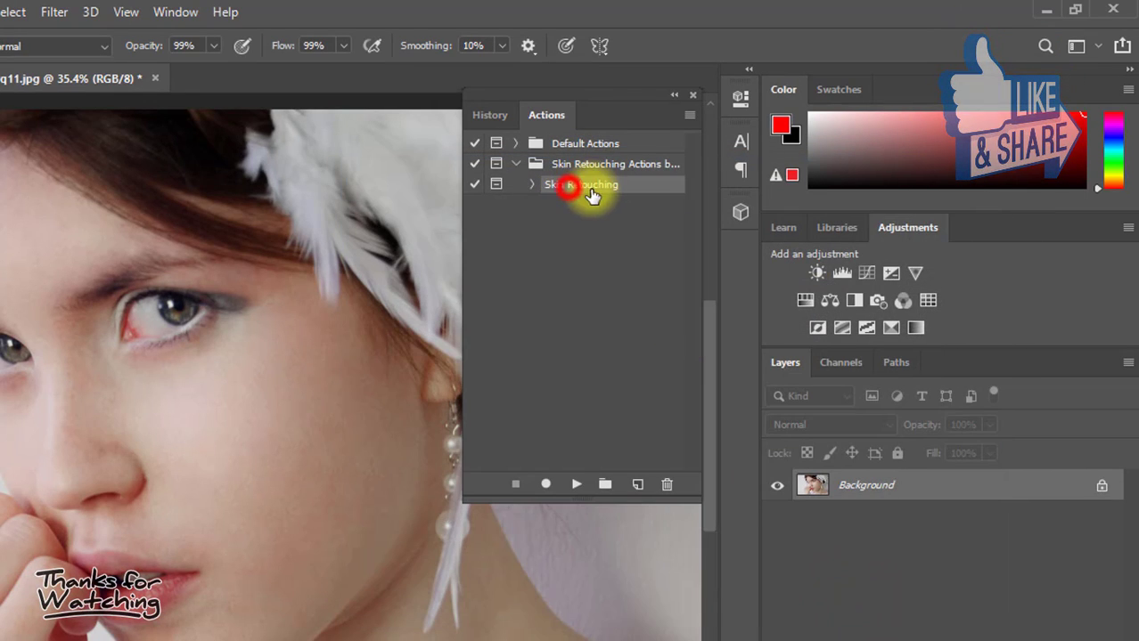
pyautogui.click(575, 484)
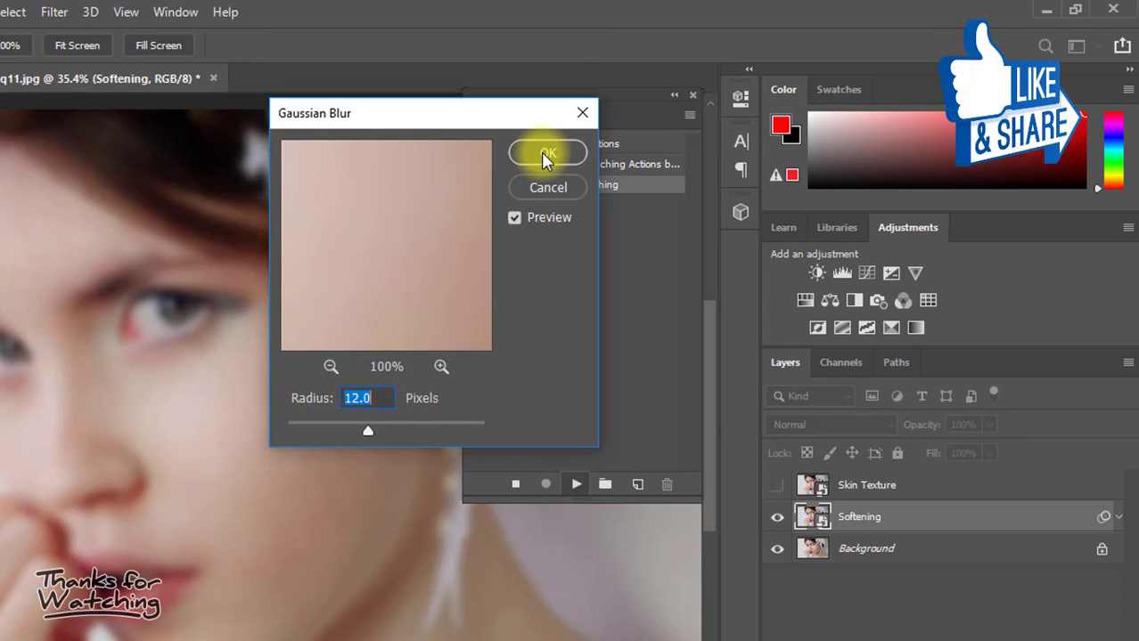
pyautogui.click(544, 154)
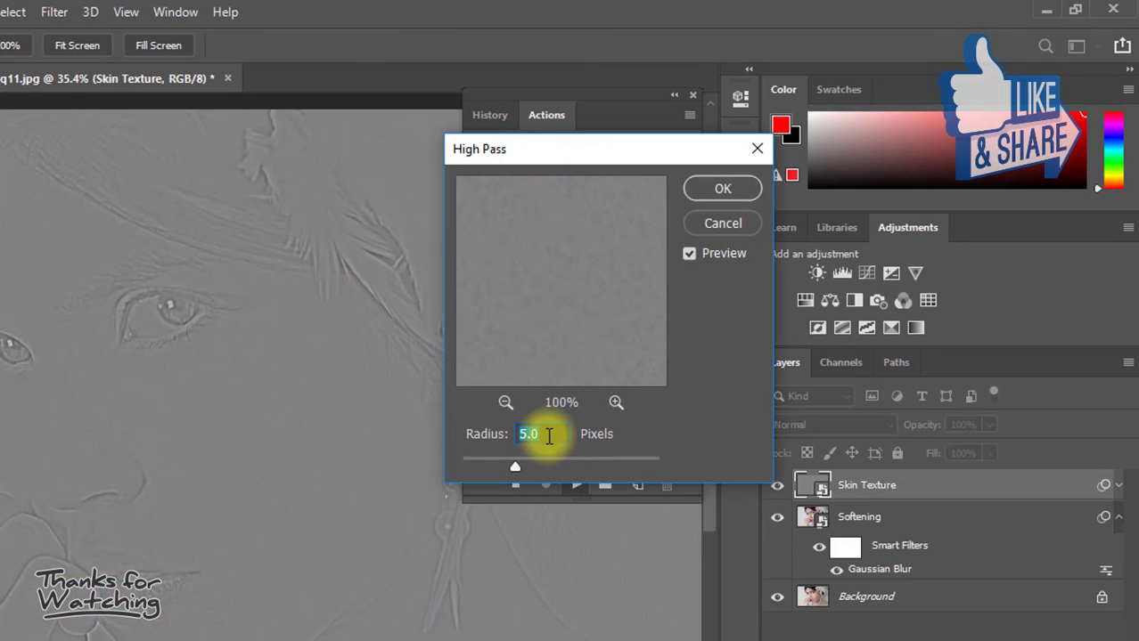
pyautogui.click(699, 189)
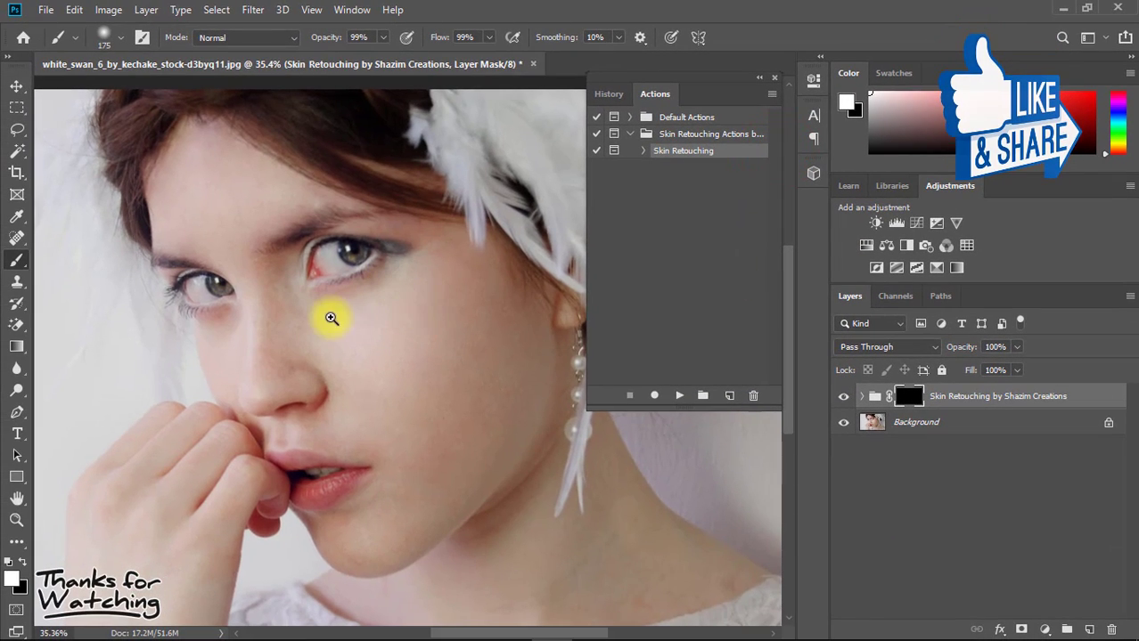
# Step: Enlarge the brush to 600 pixels and paint the group mask over the cheek skin beside the nose
pyautogui.moveTo(331, 318); pyautogui.dragTo(374, 322)
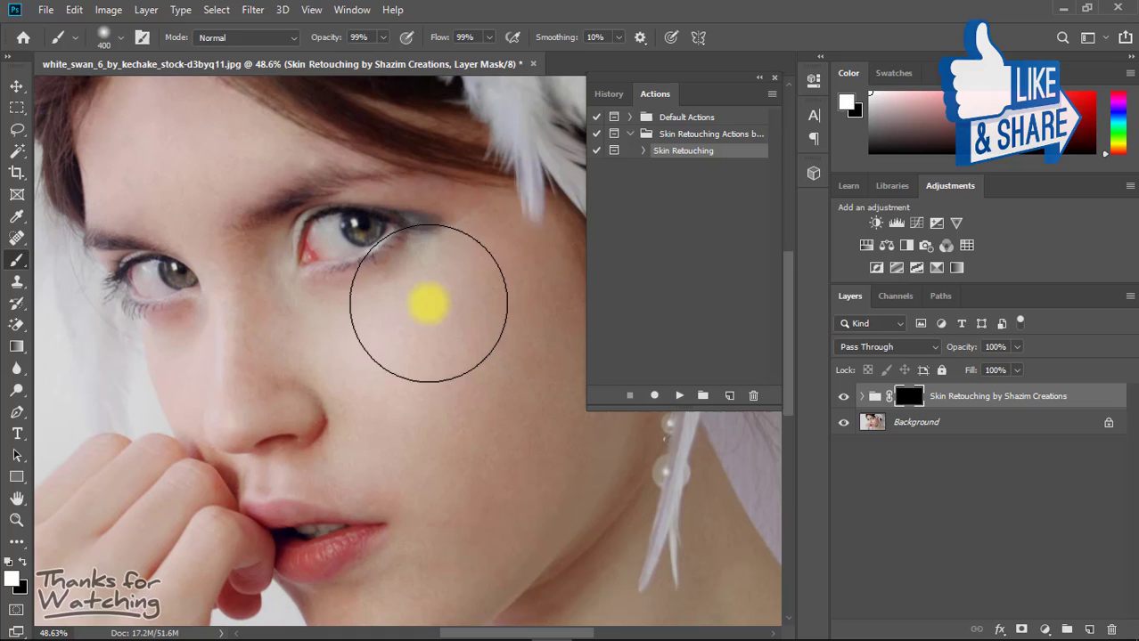
pyautogui.press(']')
pyautogui.moveTo(460, 287)
pyautogui.mouseDown()
pyautogui.moveTo(325, 325)
pyautogui.moveTo(457, 460)
pyautogui.moveTo(462, 519)
pyautogui.moveTo(396, 413)
pyautogui.mouseUp()
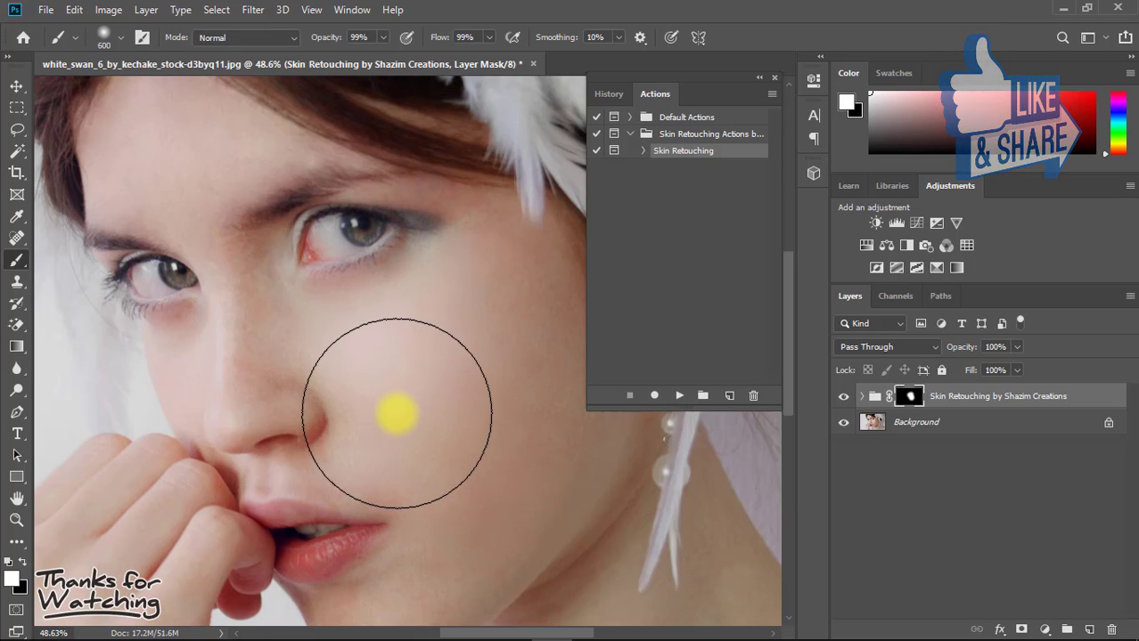
# Step: Reduce the brush to 200 pixels and paint the group mask over the nose and forehead skin
pyautogui.press('[')
pyautogui.press('[')
pyautogui.press('[')
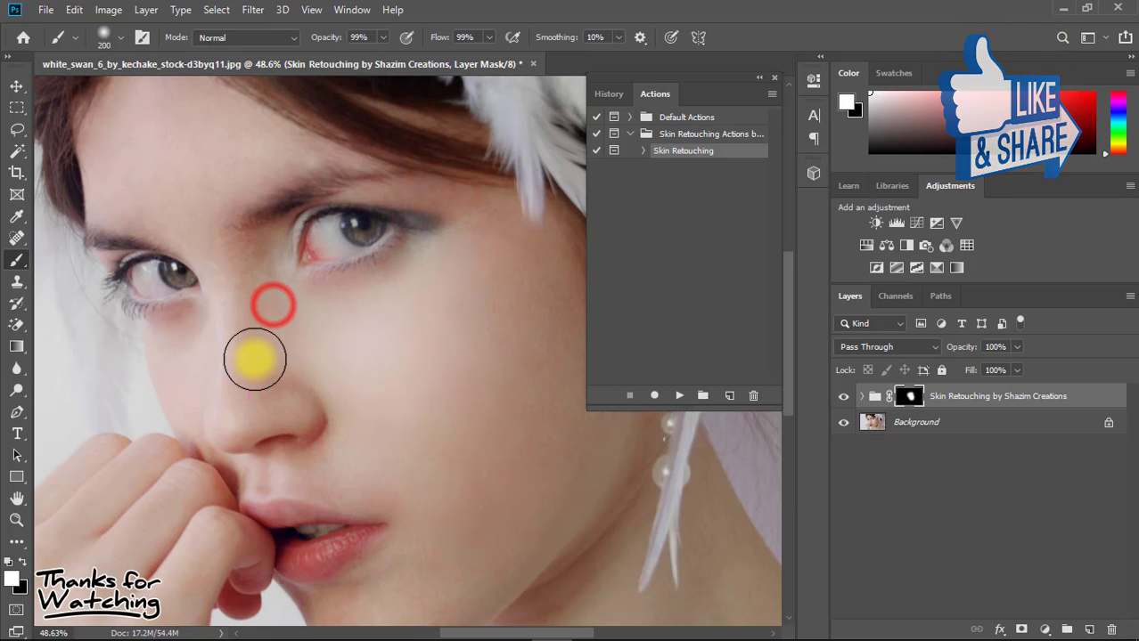
pyautogui.click(184, 178)
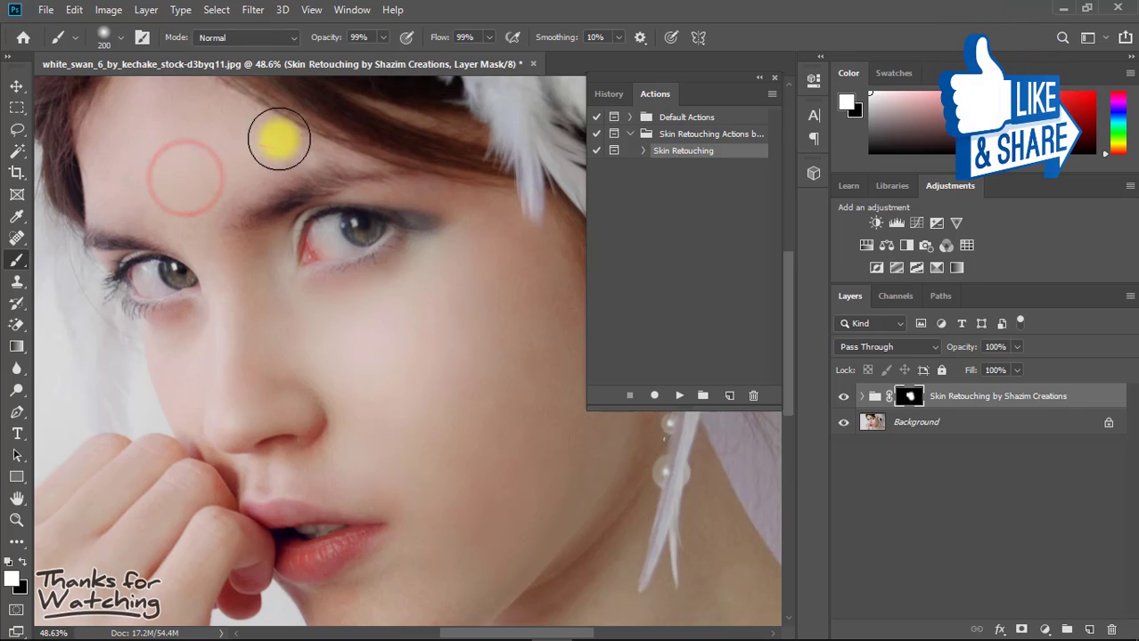